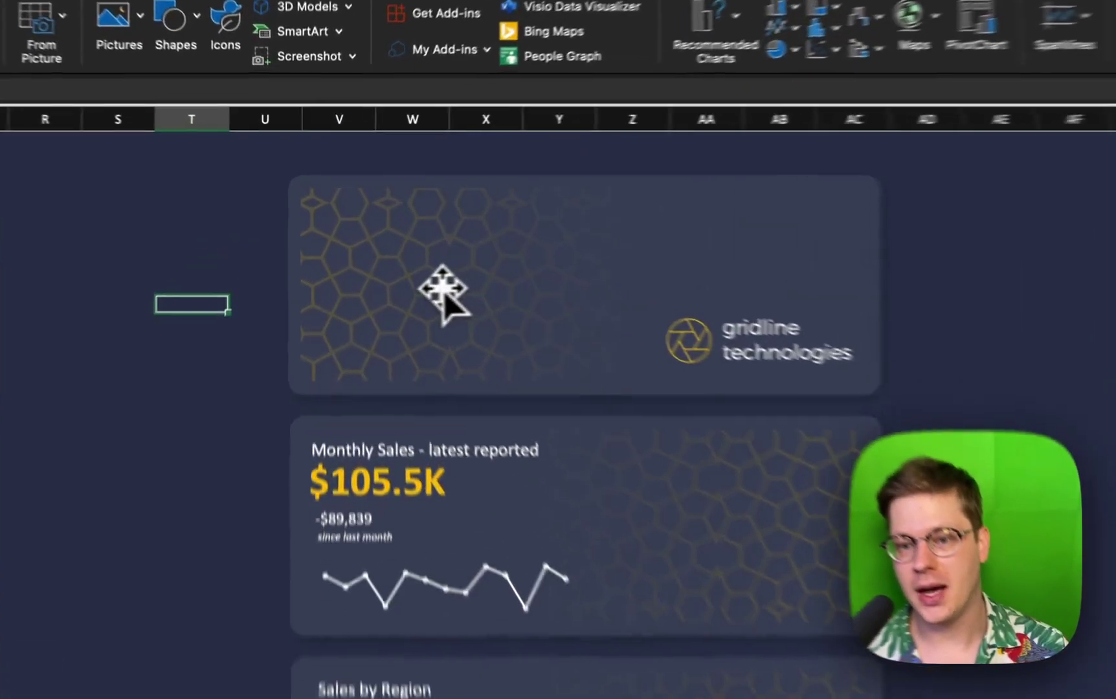
- Slide the header card's top overlay right and pull the hexagon pattern out to the left
left_click(434, 227)
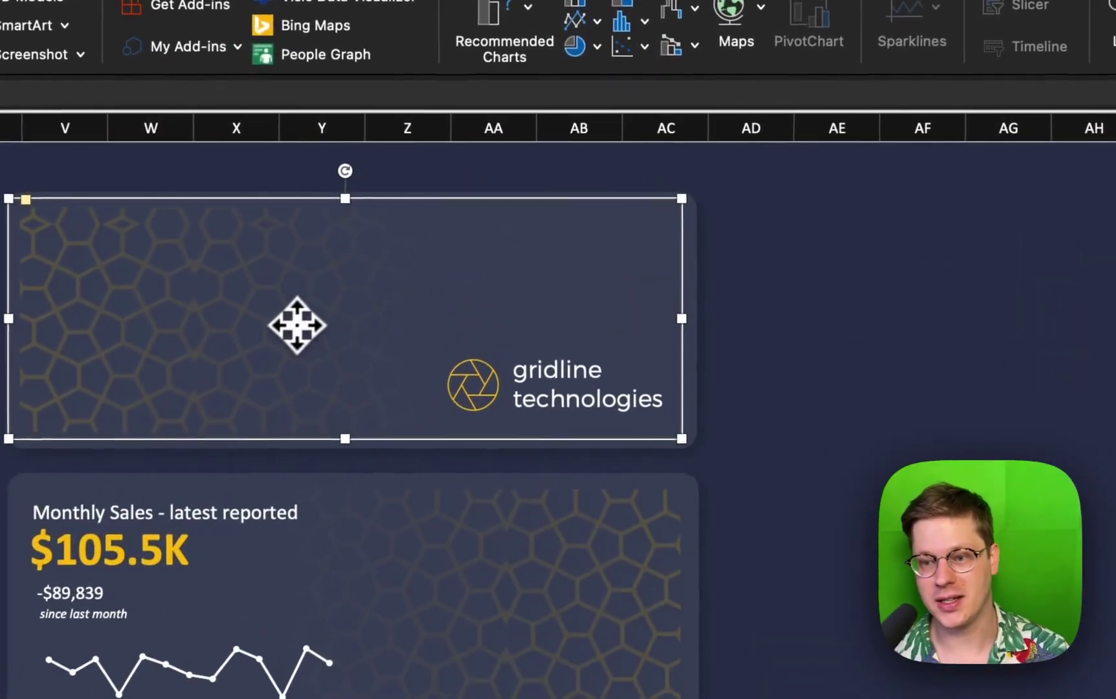
left_click_drag(445, 232, 442, 232)
left_click_drag(290, 324, 728, 361)
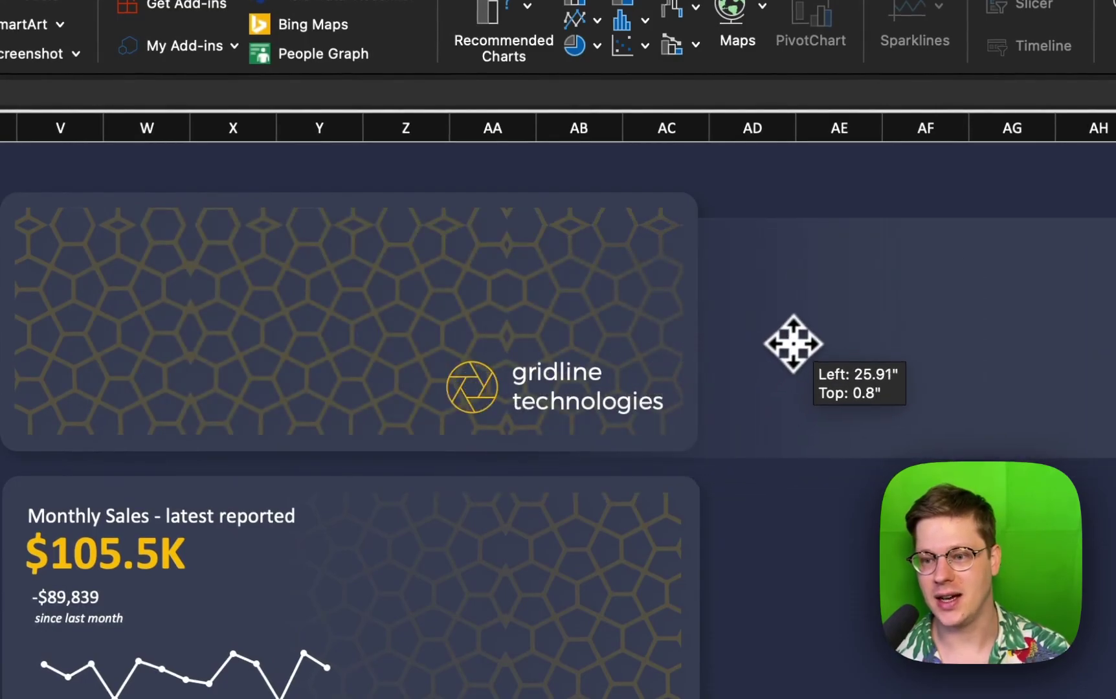
left_click_drag(793, 343, 823, 334)
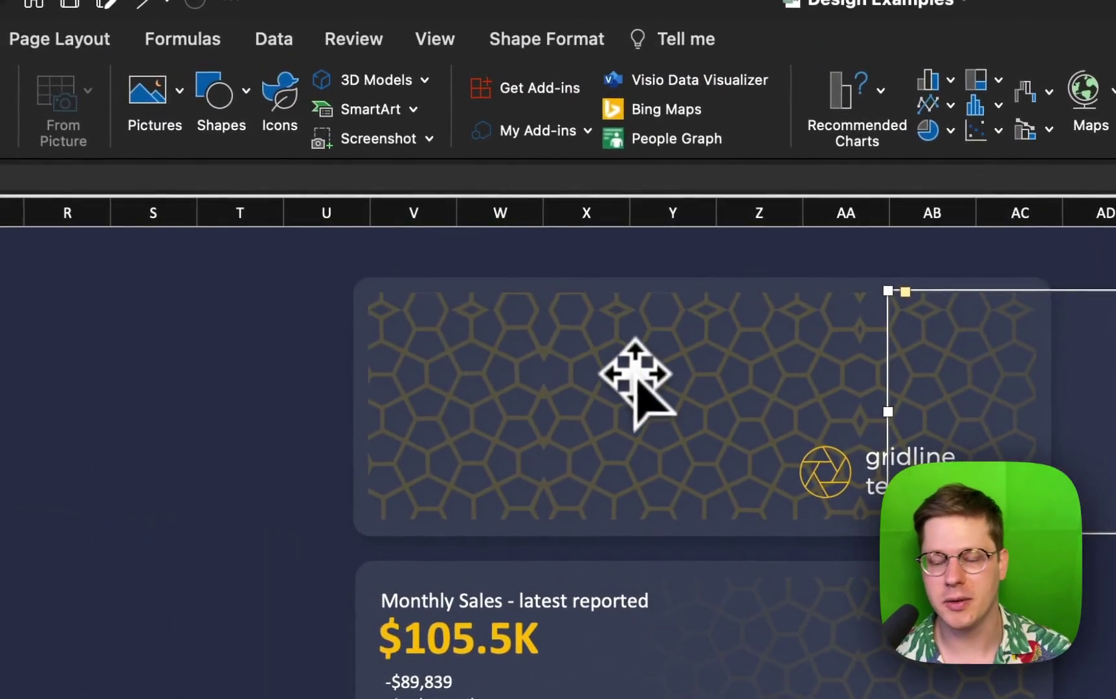
left_click_drag(636, 376, 342, 377)
- Select the bare header card and find its rounded rectangle shape in the Shapes gallery
left_click(905, 329)
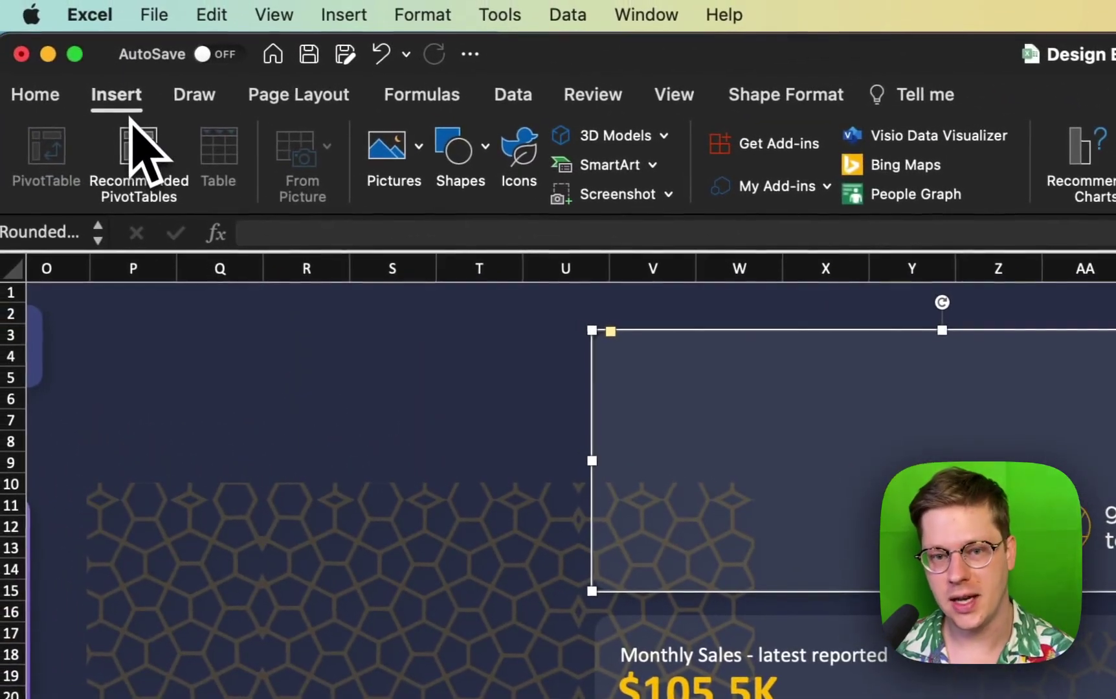
left_click(130, 98)
left_click(129, 98)
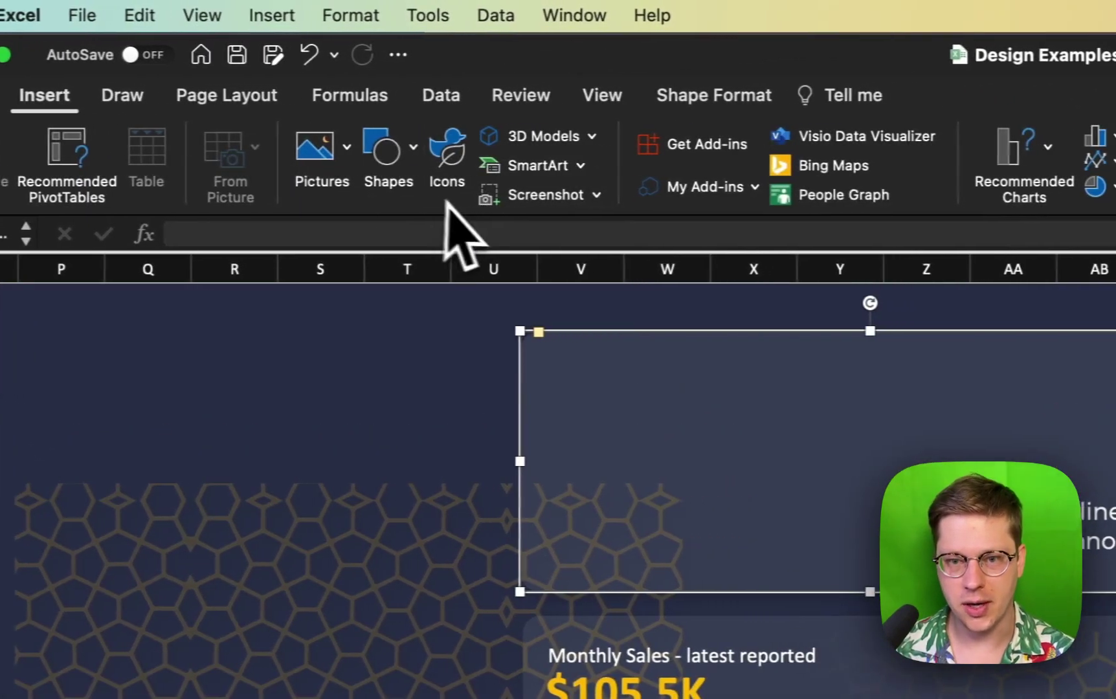
left_click(391, 165)
left_click(590, 236)
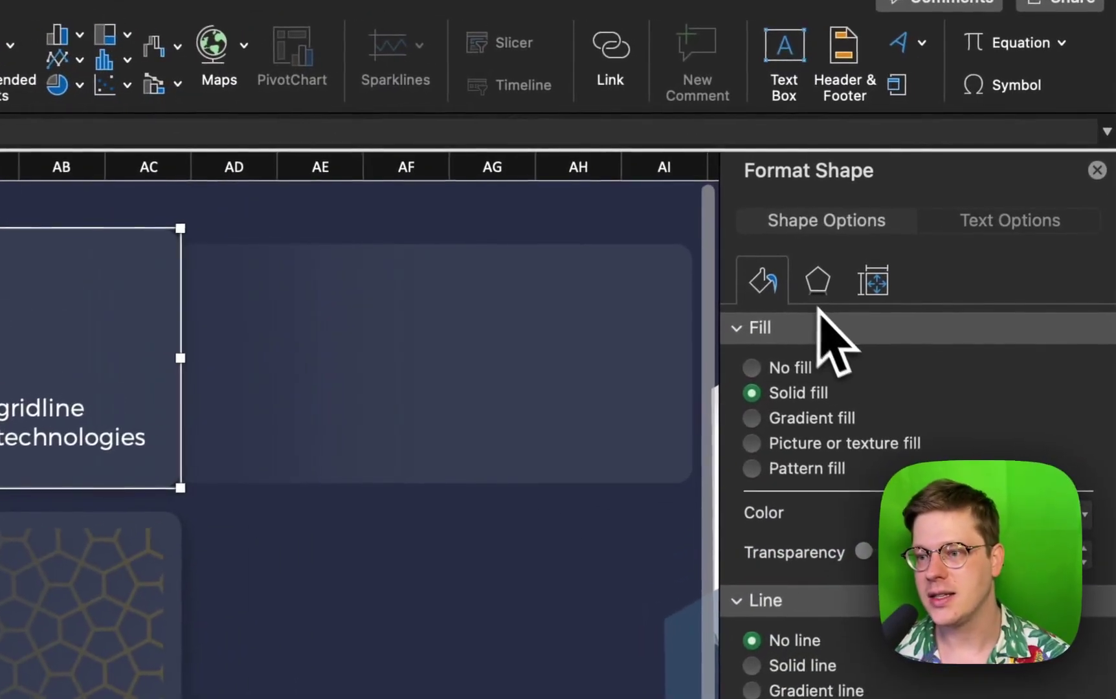
- Inspect the card's shadow effect, then move the hexagon pattern back onto the card
left_click(976, 199)
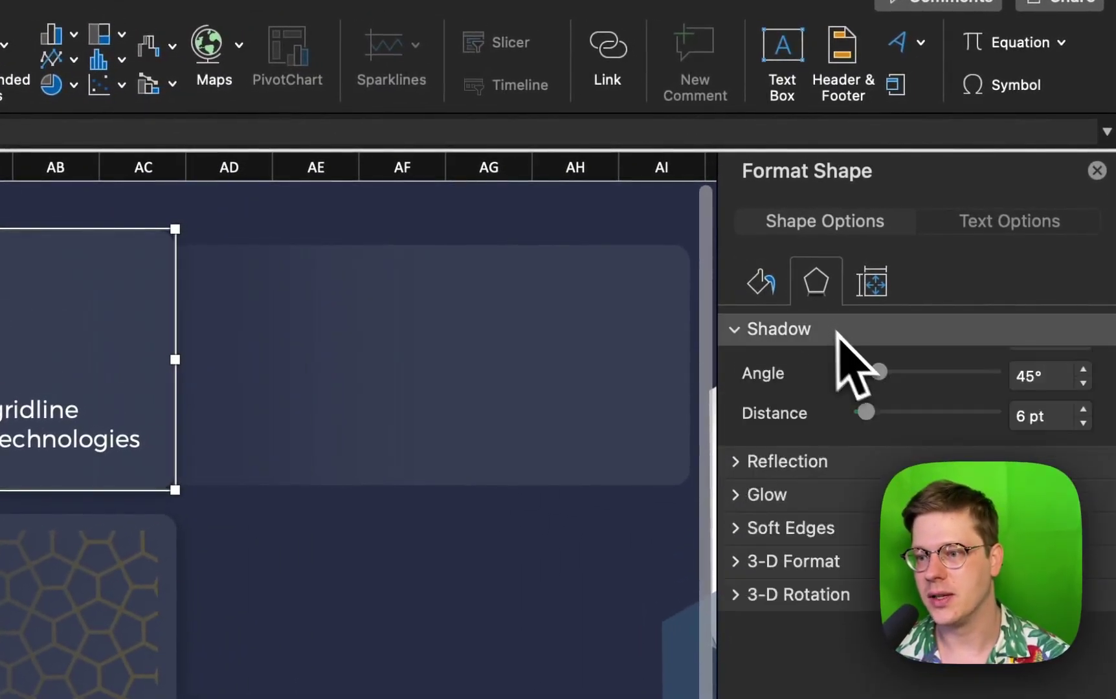
left_click(842, 329)
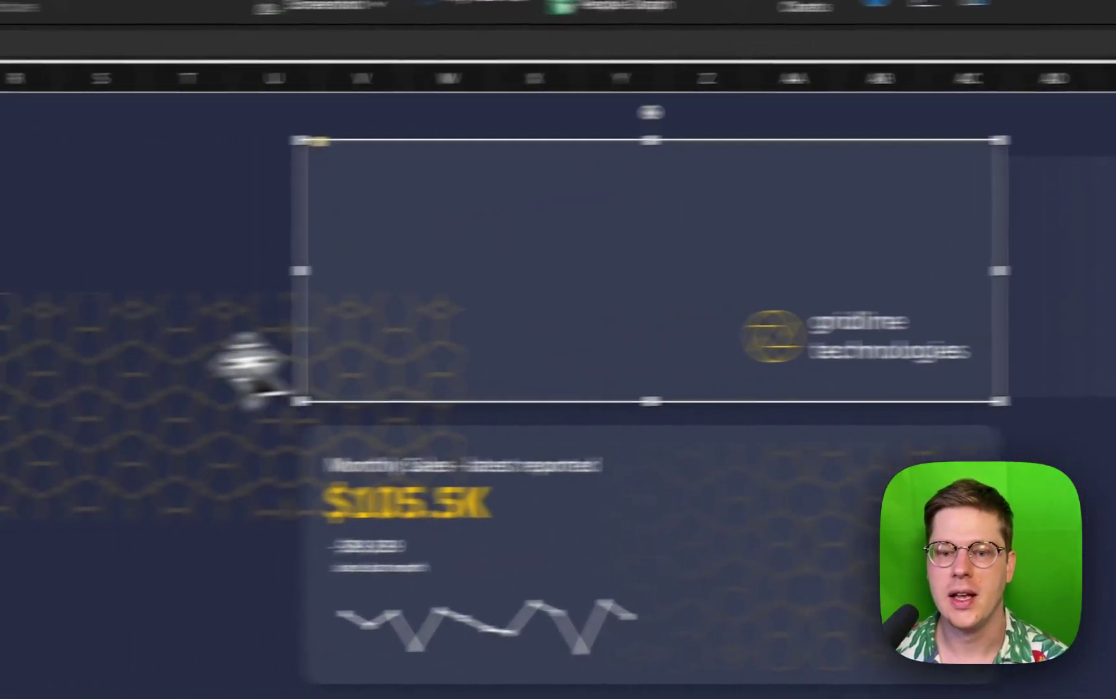
left_click(275, 387)
left_click_drag(275, 386, 537, 349)
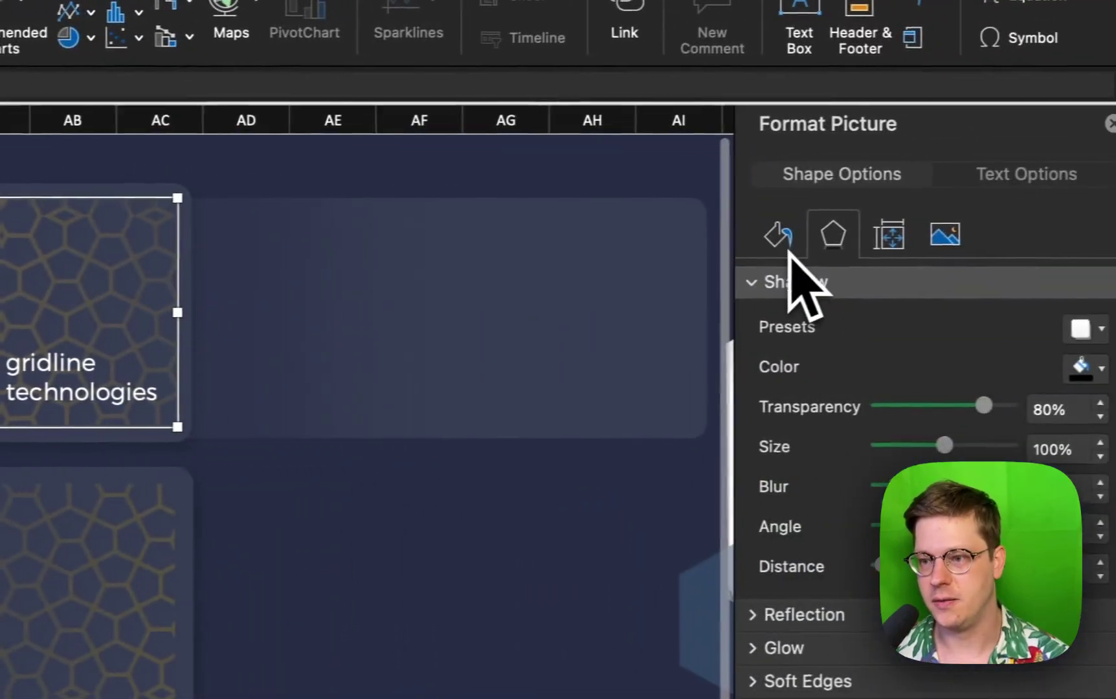
- Reposition the pattern picture in the card and restore the linear 0° gradient overlay on top
left_click(780, 239)
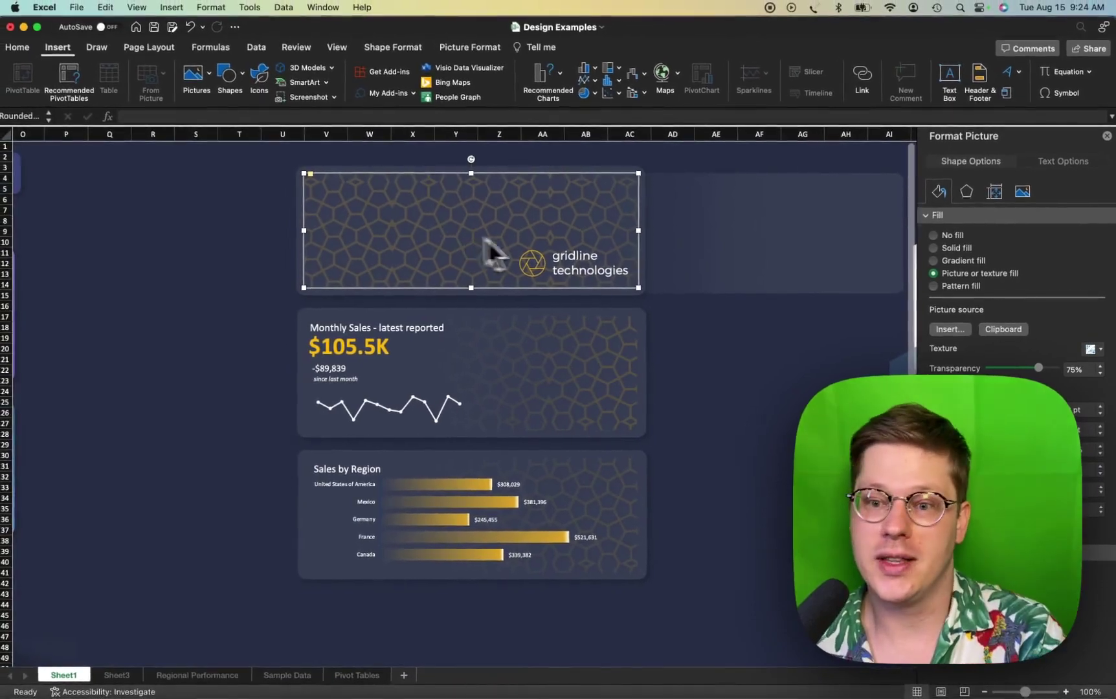
left_click_drag(500, 251, 773, 269)
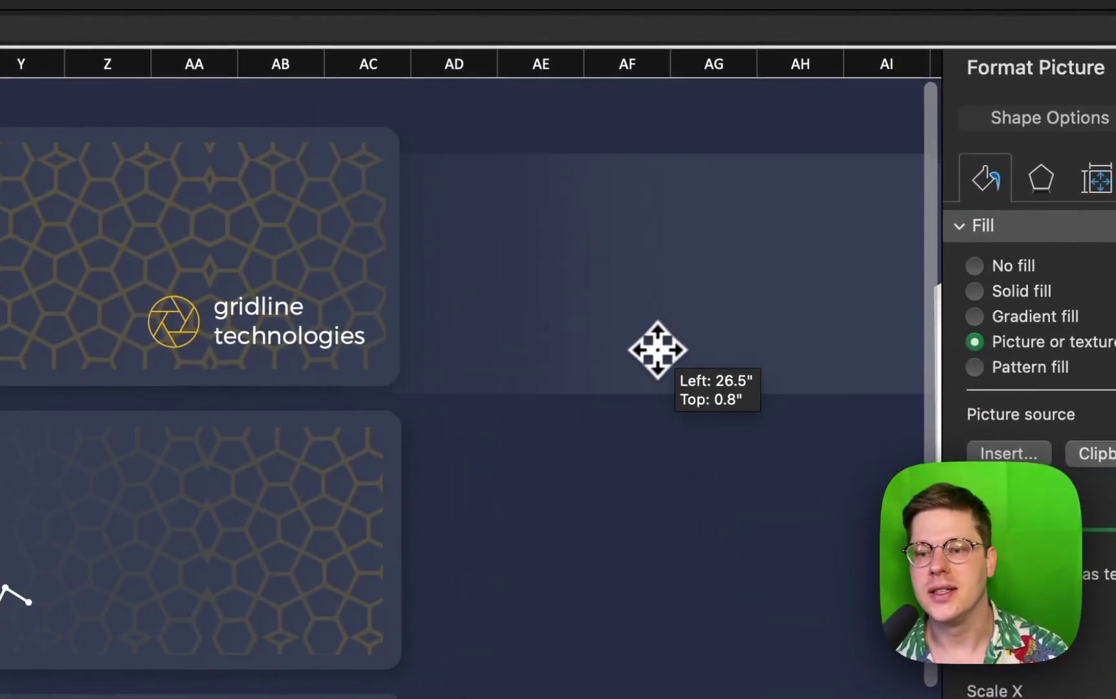
left_click_drag(657, 349, 93, 339)
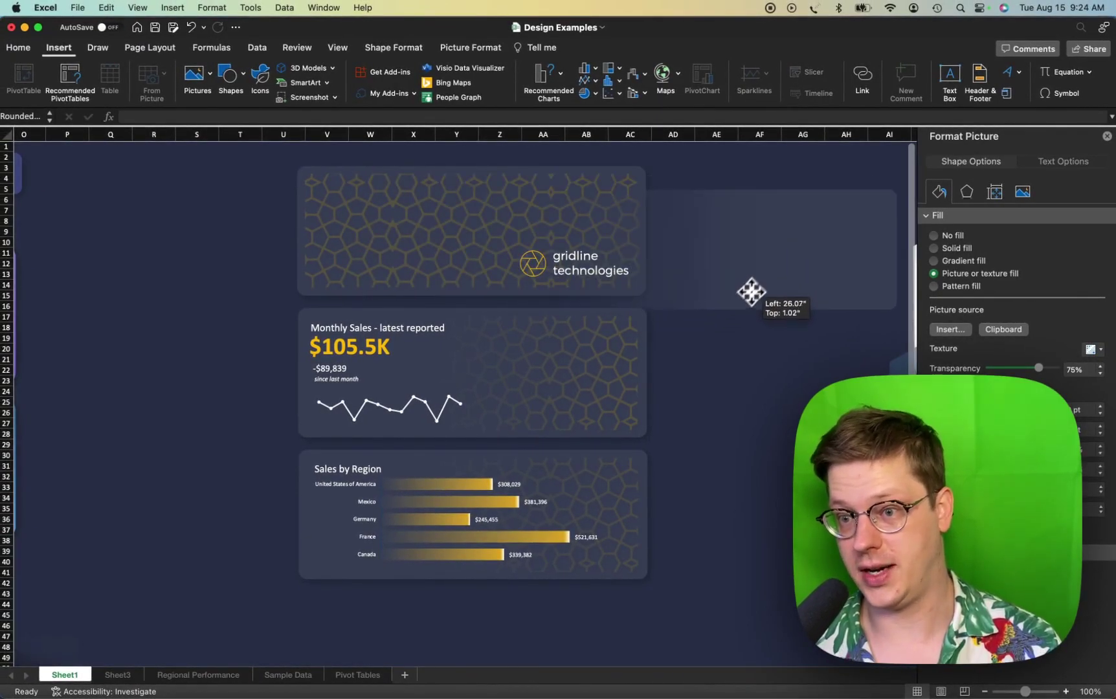
left_click_drag(742, 288, 494, 269)
left_click(493, 269)
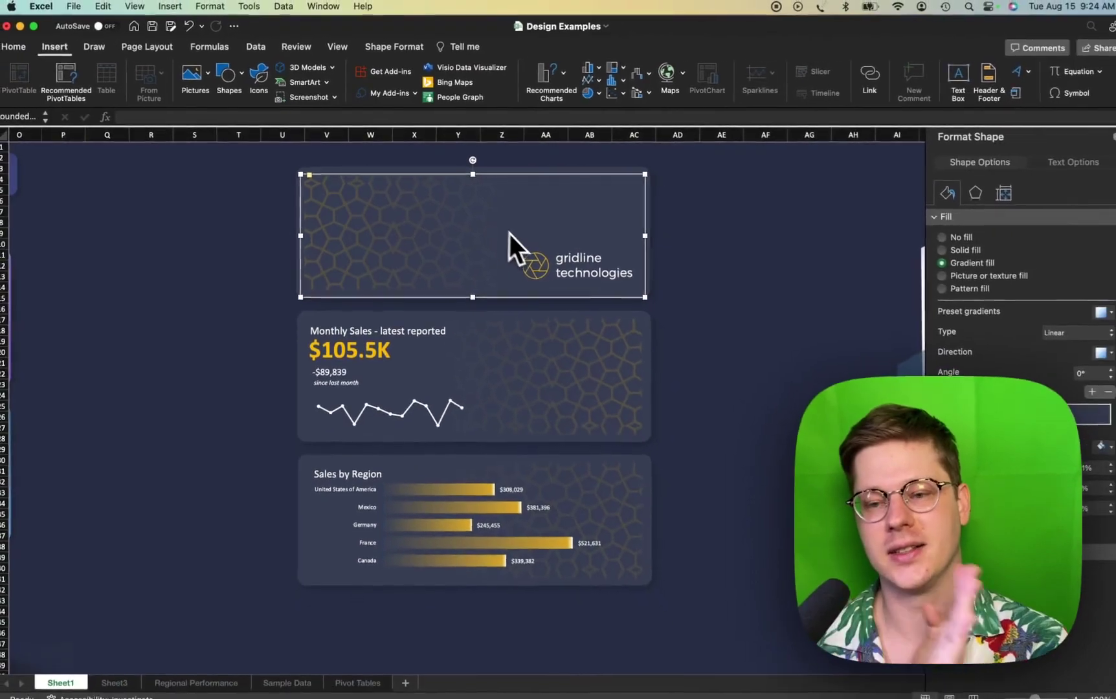
- Inspect the aperture logo and the gridline technologies text box, then deselect them
left_click(566, 265)
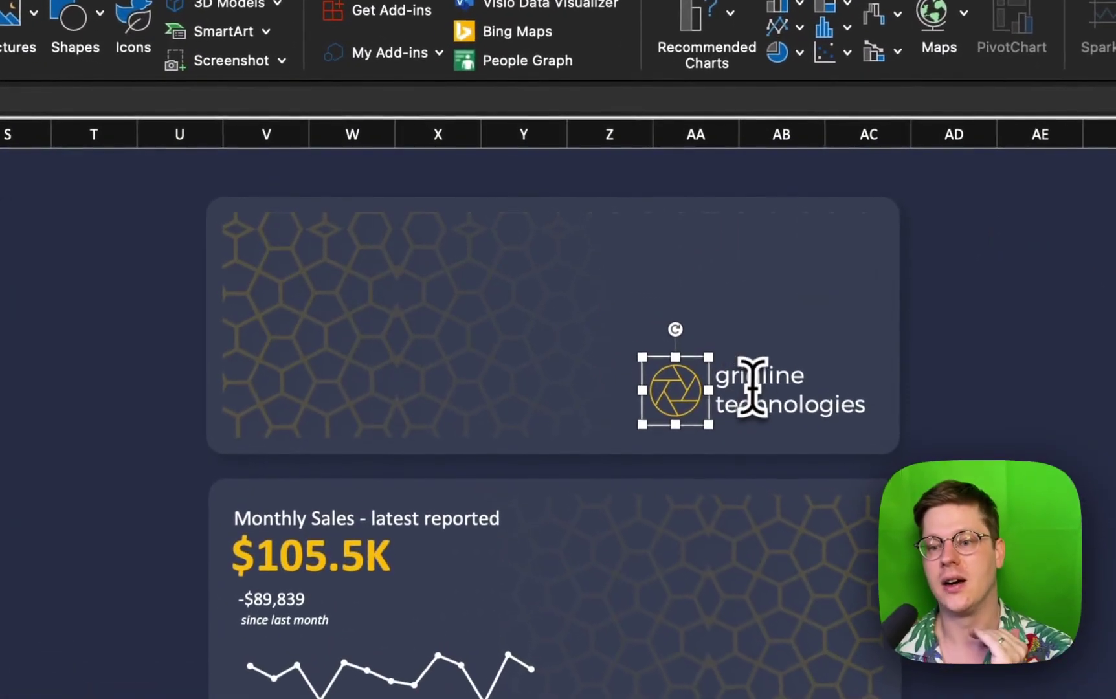
left_click(575, 257)
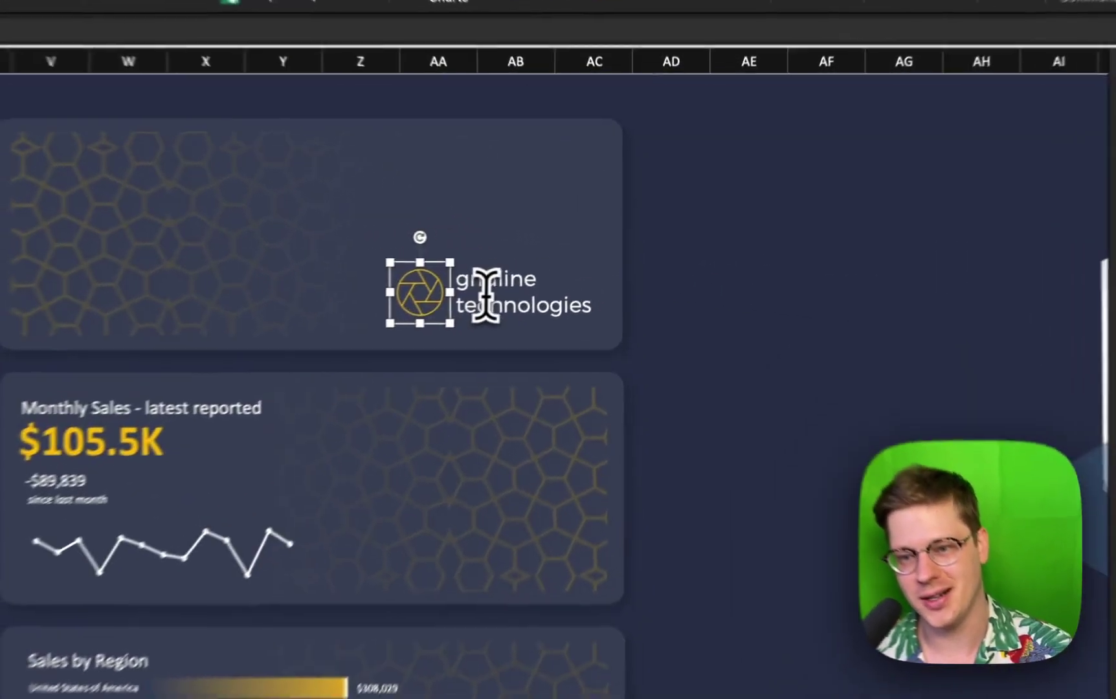
left_click(583, 273)
left_click(673, 271)
scroll(621, 375, "down", 1)
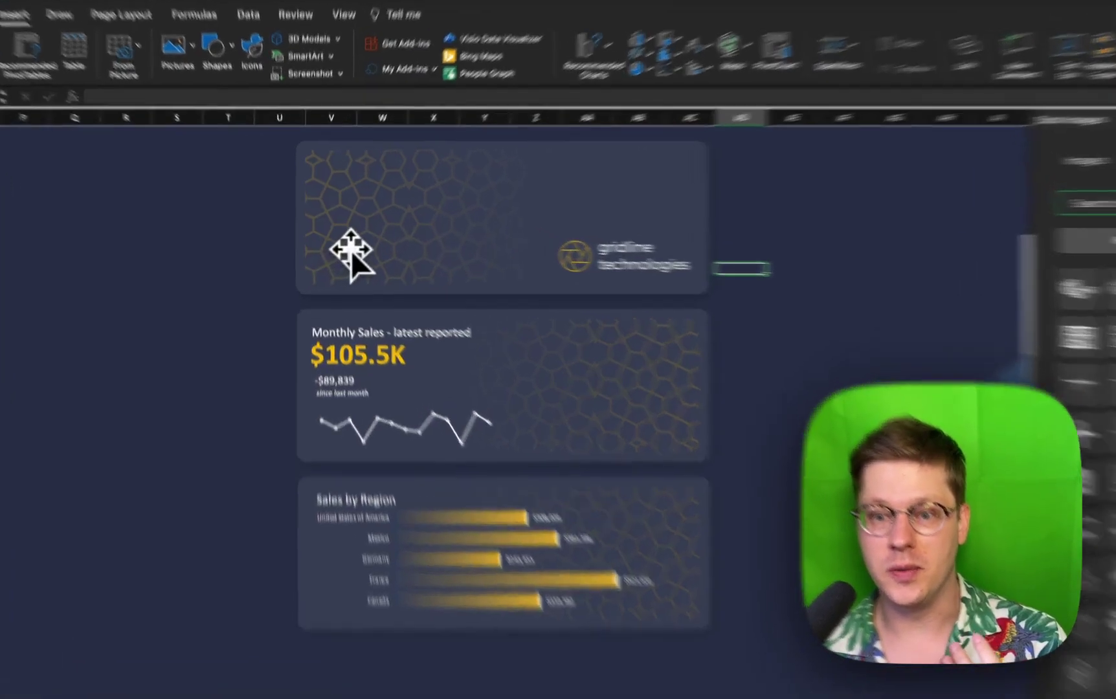
- Send the hexagon pattern picture to the back behind the logo and close Stock Images
left_click(349, 239)
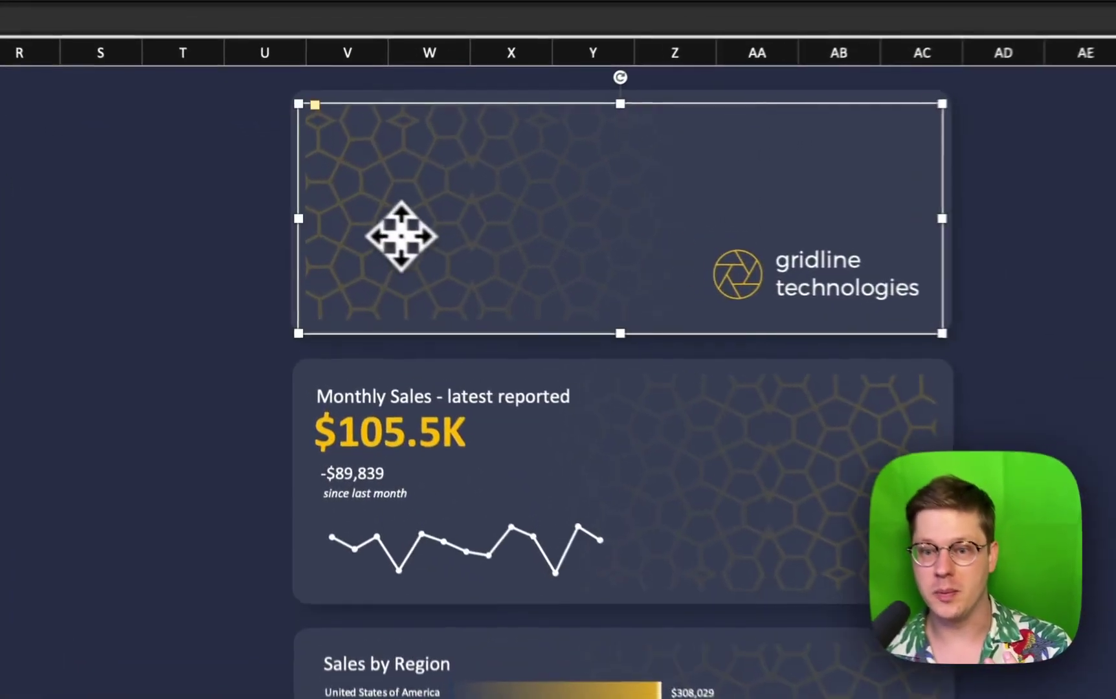
right_click(457, 261)
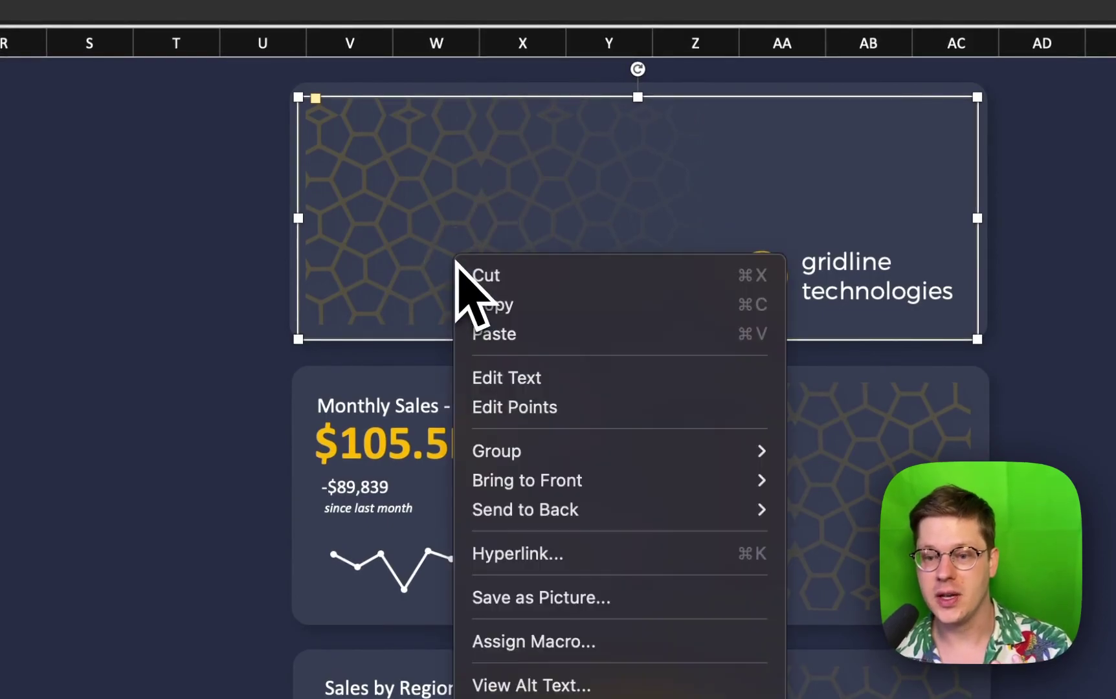
mouse_move(756, 510)
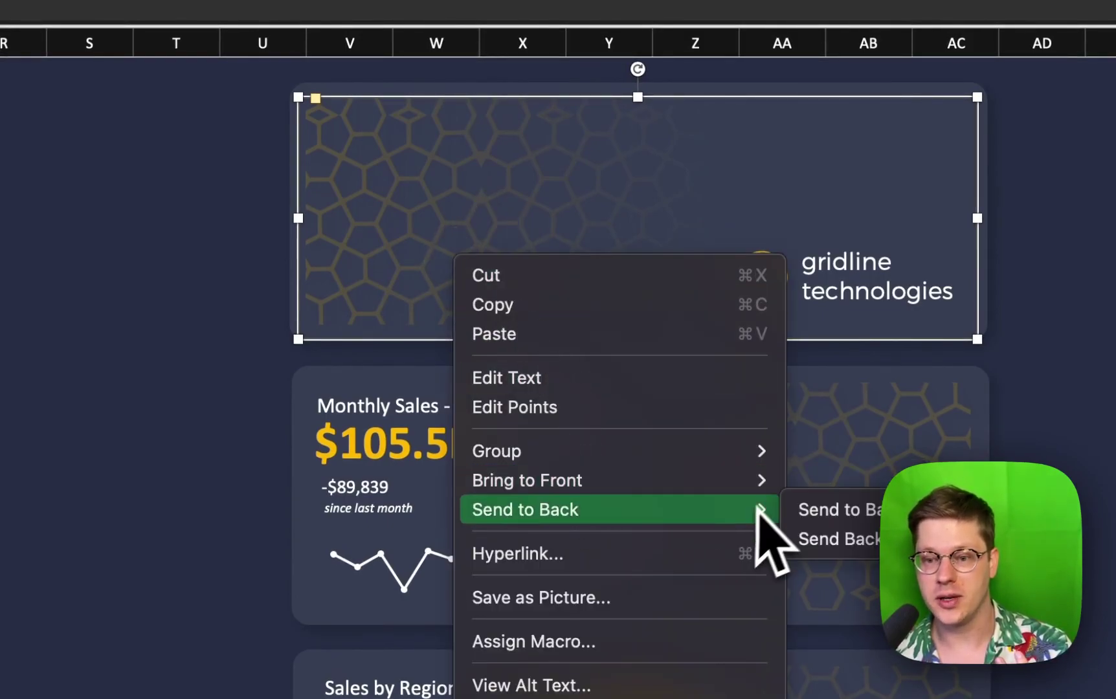
left_click(826, 509)
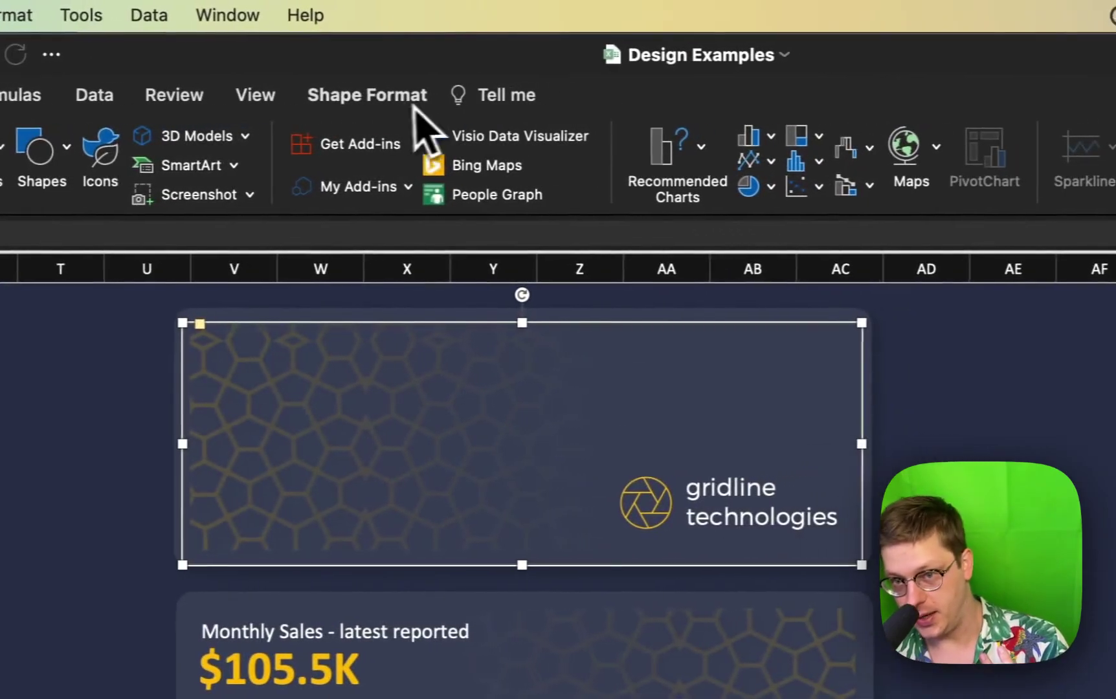
left_click(367, 95)
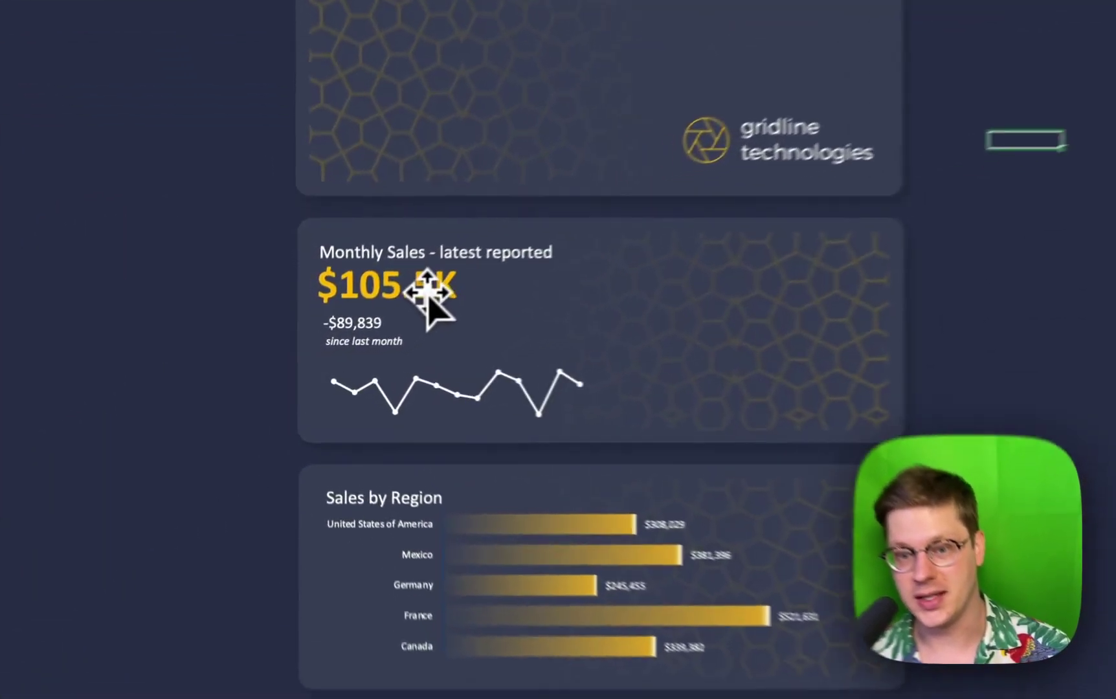
- Drag the $105.5K text box off the Monthly Sales card and drop it back
left_click(349, 318)
left_click_drag(350, 320, 401, 341)
mouse_move(499, 313)
left_mouse_down()
mouse_move(578, 472)
mouse_move(510, 330)
left_mouse_up()
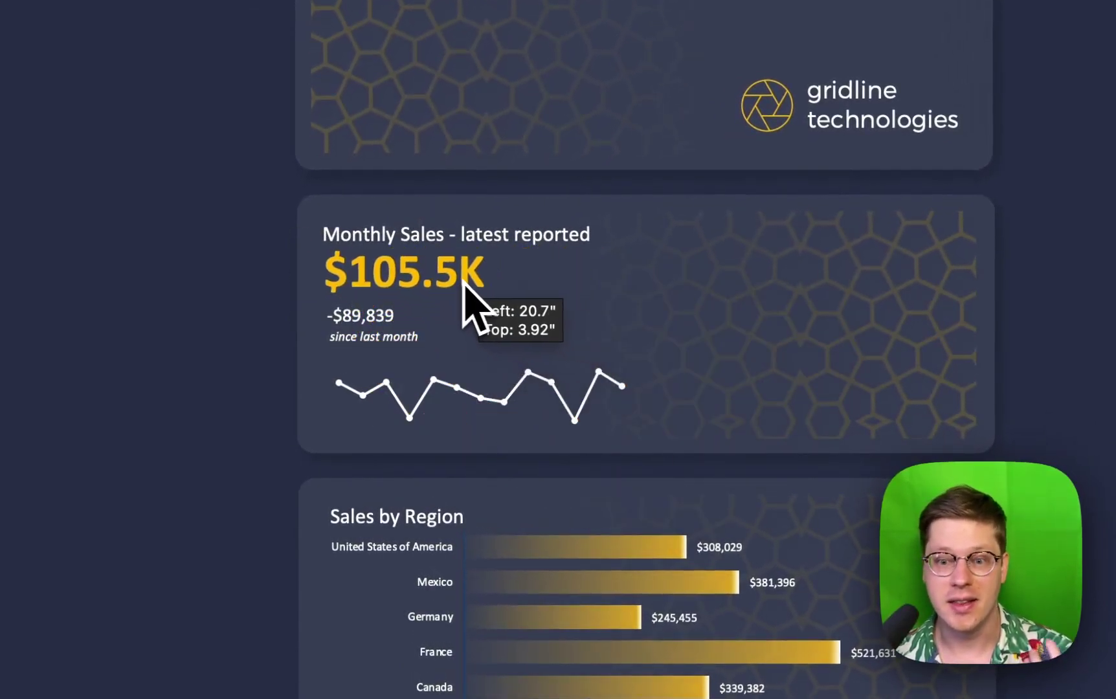
left_click_drag(461, 285, 461, 285)
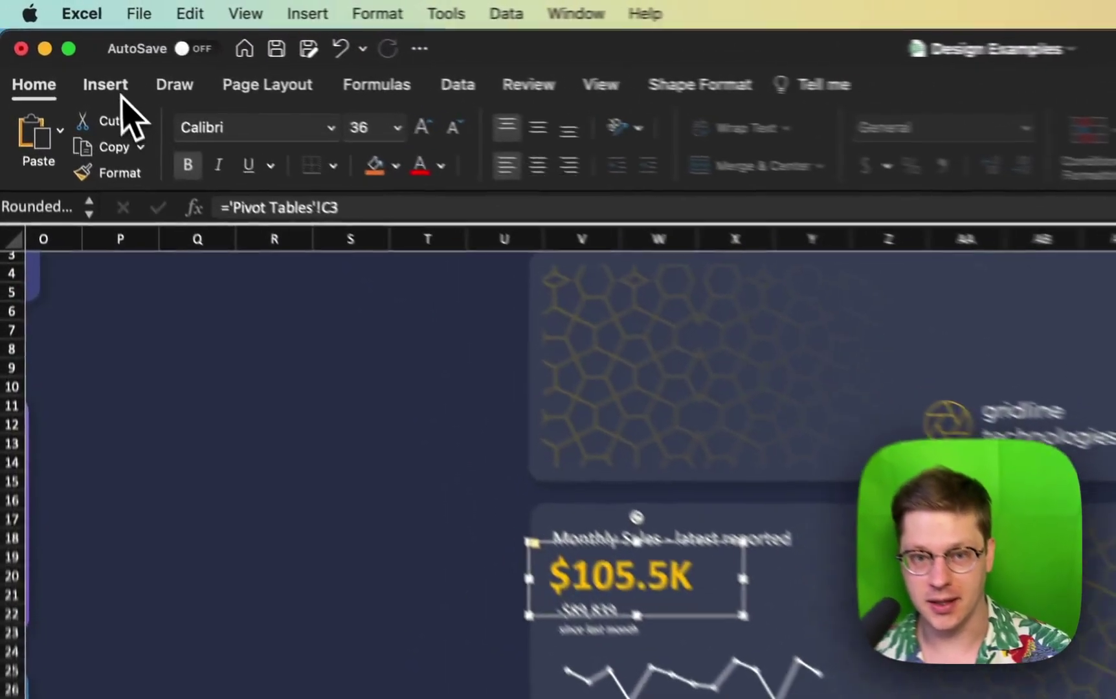
- Show the $105.5K box's link to 'Pivot Tables'!C3 and nudge it under the card title
left_click(58, 48)
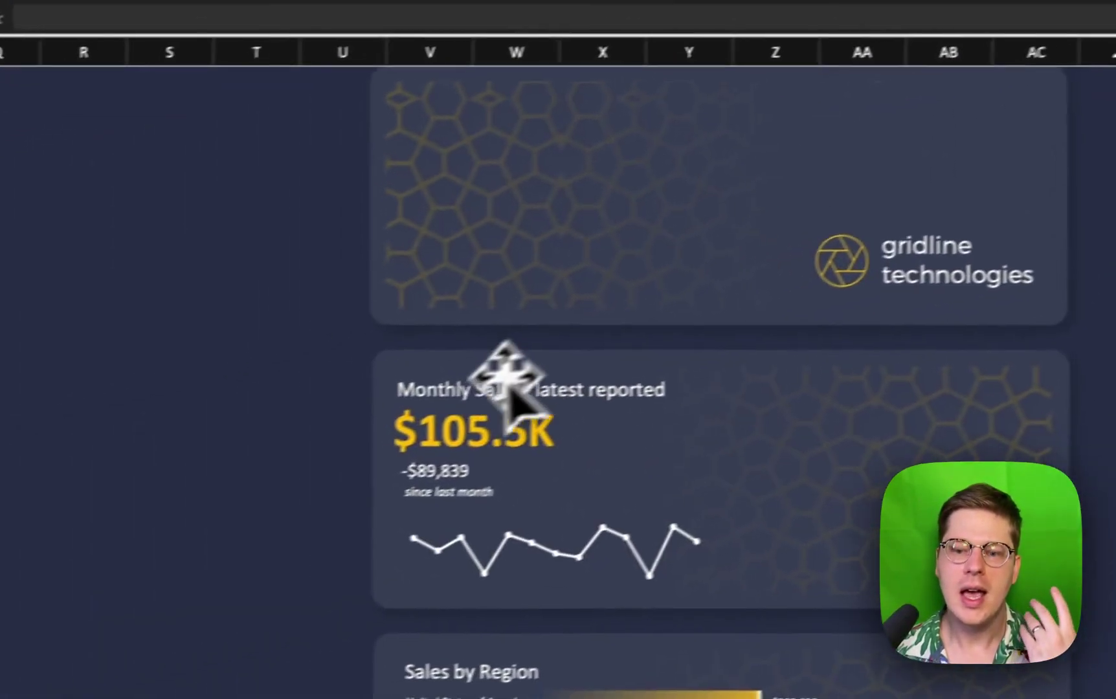
left_click(487, 413)
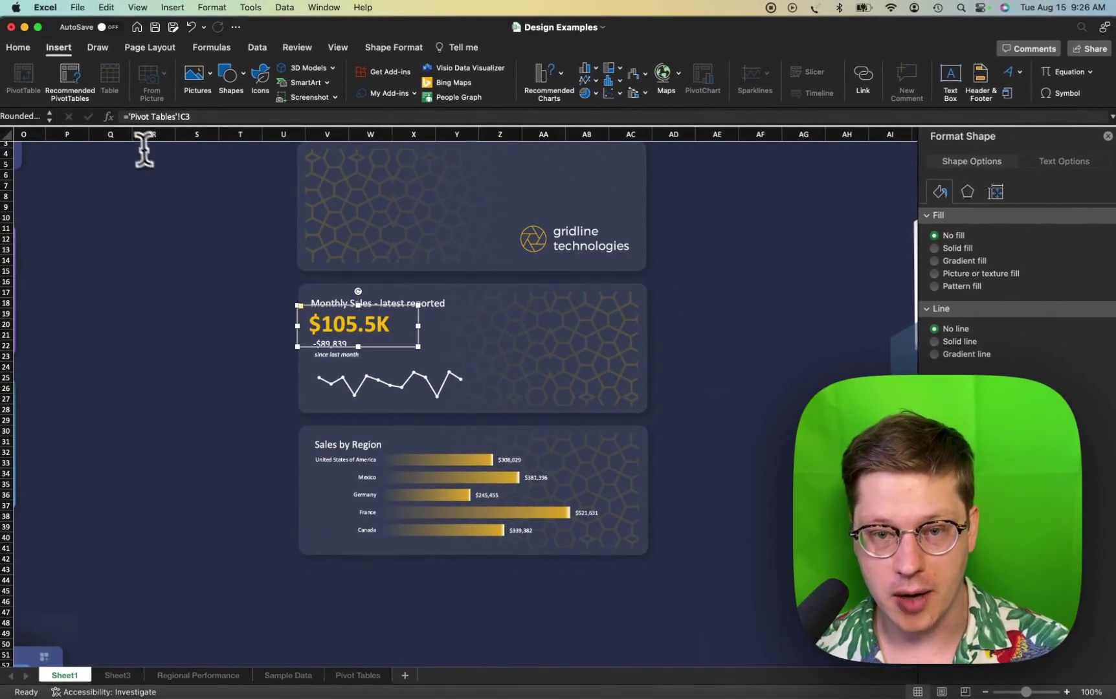
left_click(126, 117)
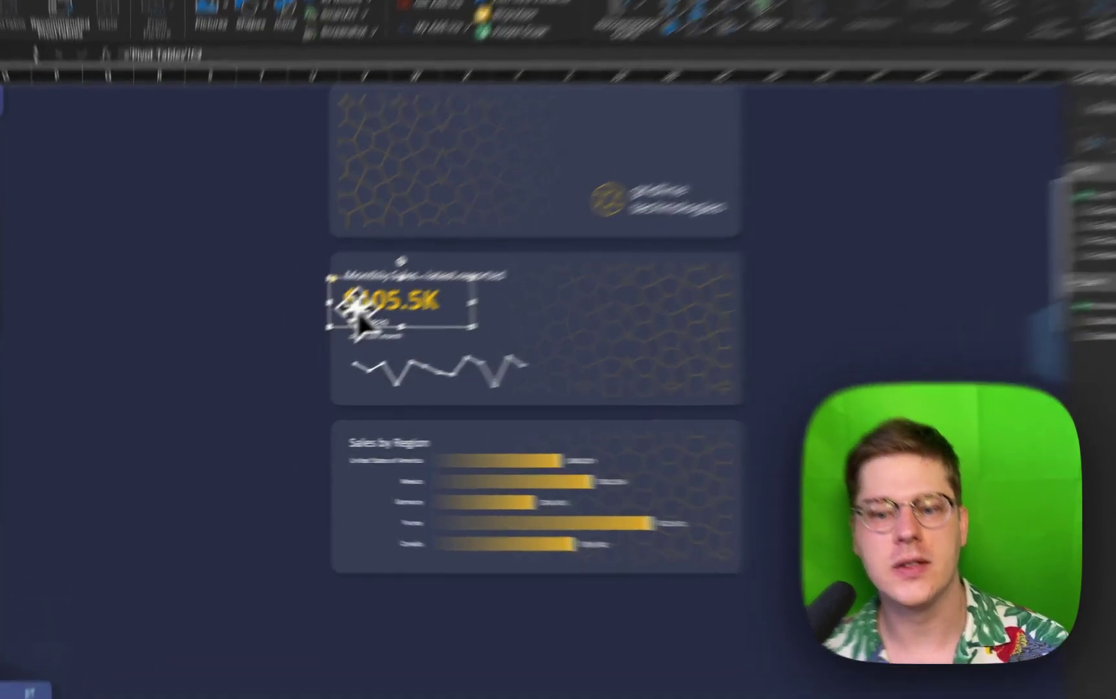
left_click_drag(322, 336, 346, 334)
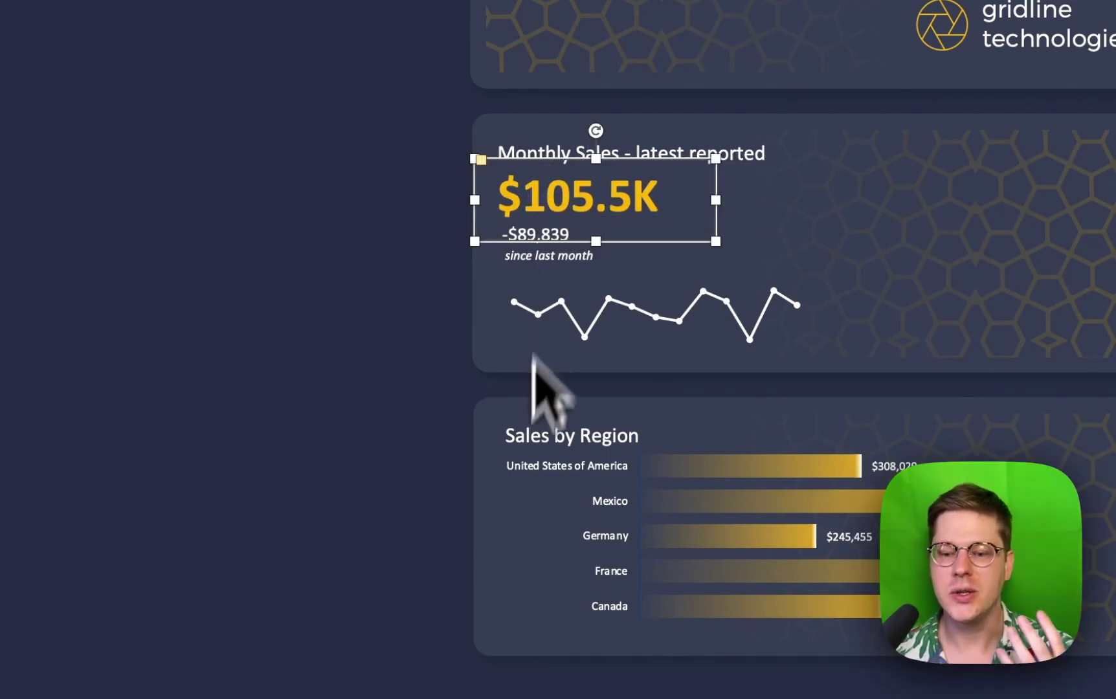
left_click(550, 654)
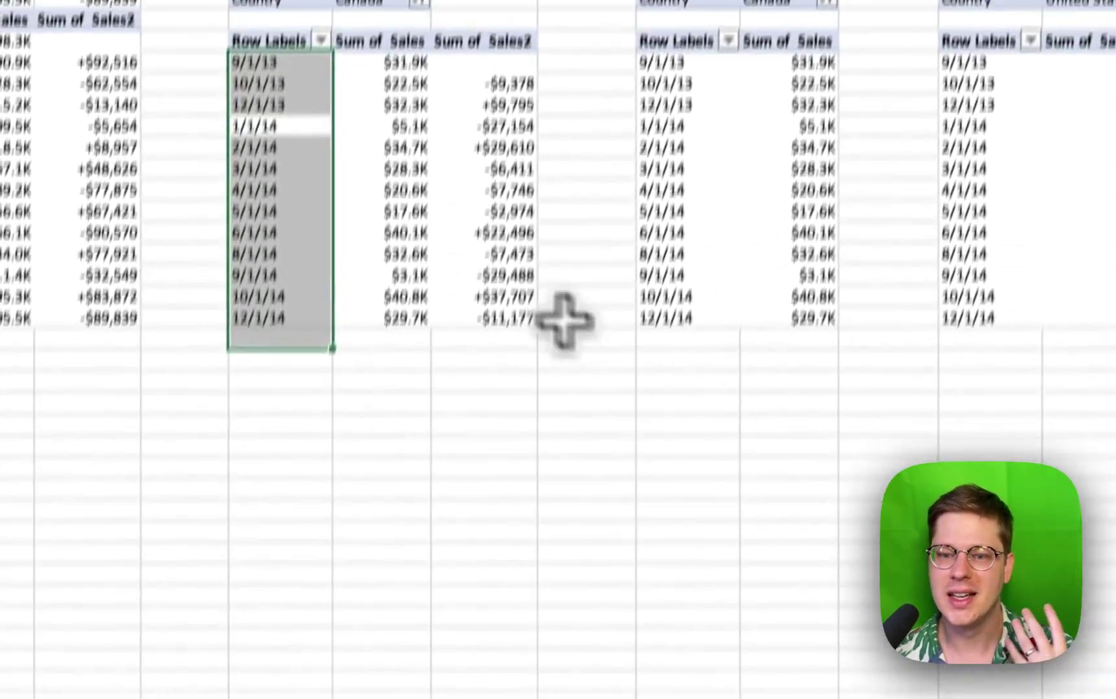
left_click(508, 275)
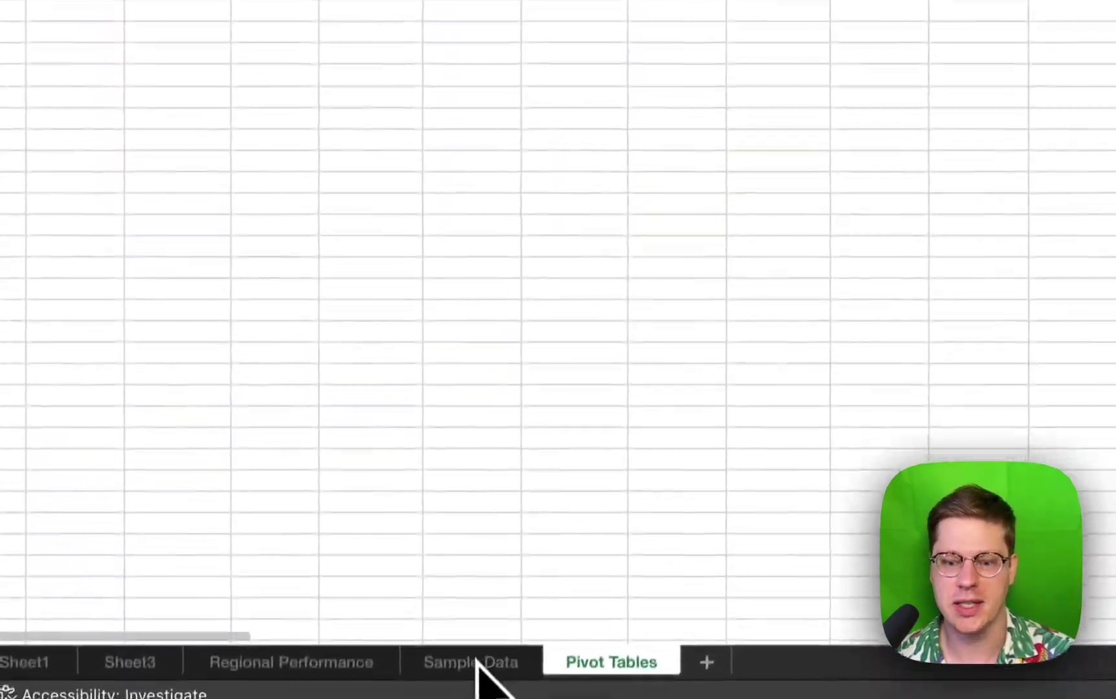
left_click(473, 667)
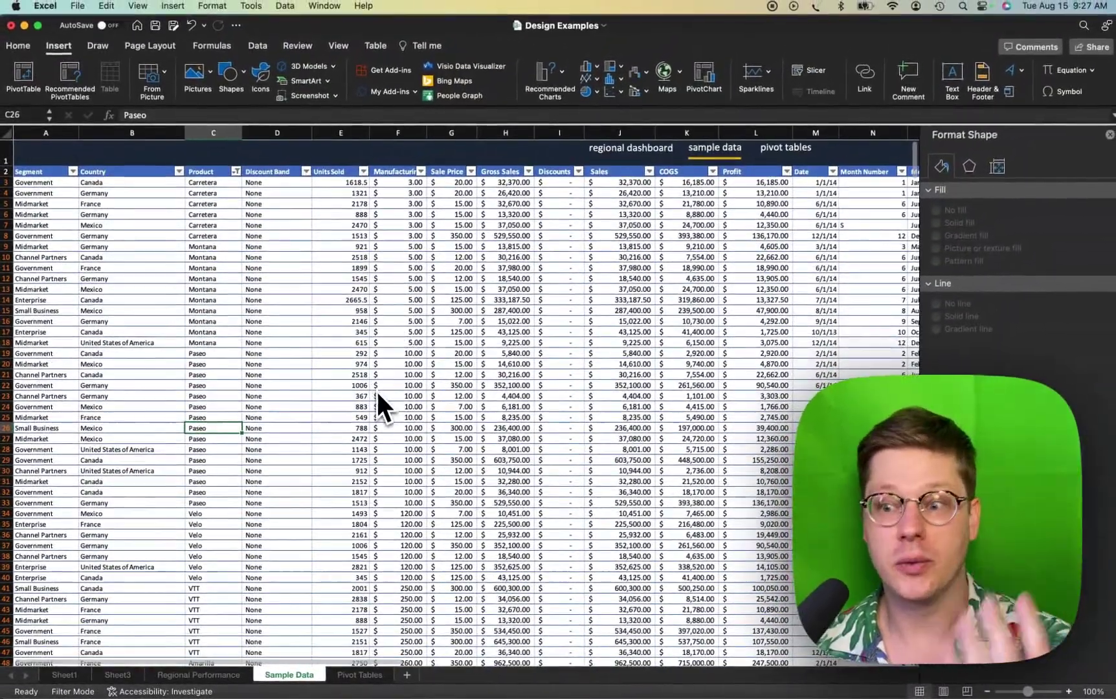
scroll(379, 396, "down", 1)
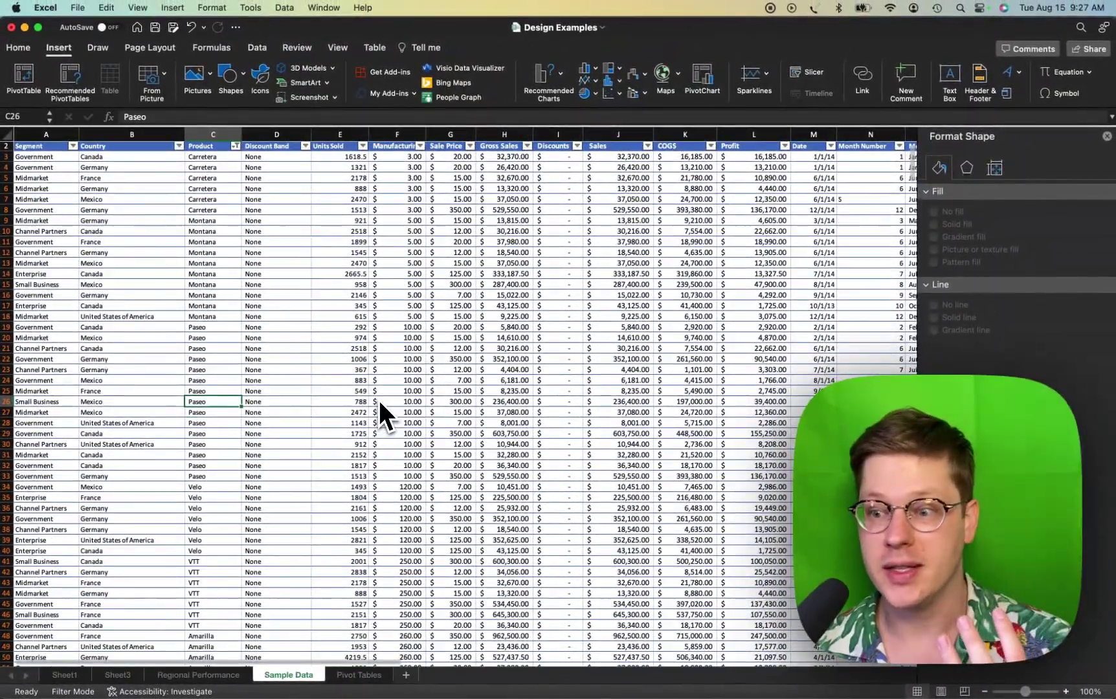
scroll(379, 400, "down", 4)
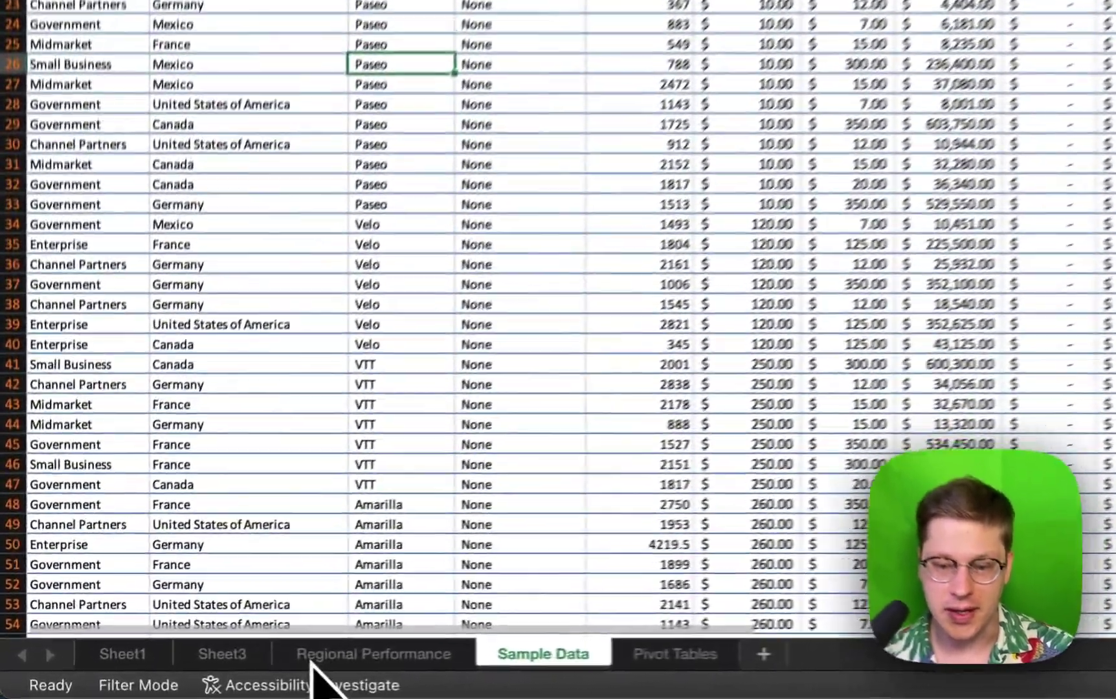
left_click(313, 661)
left_click(207, 653)
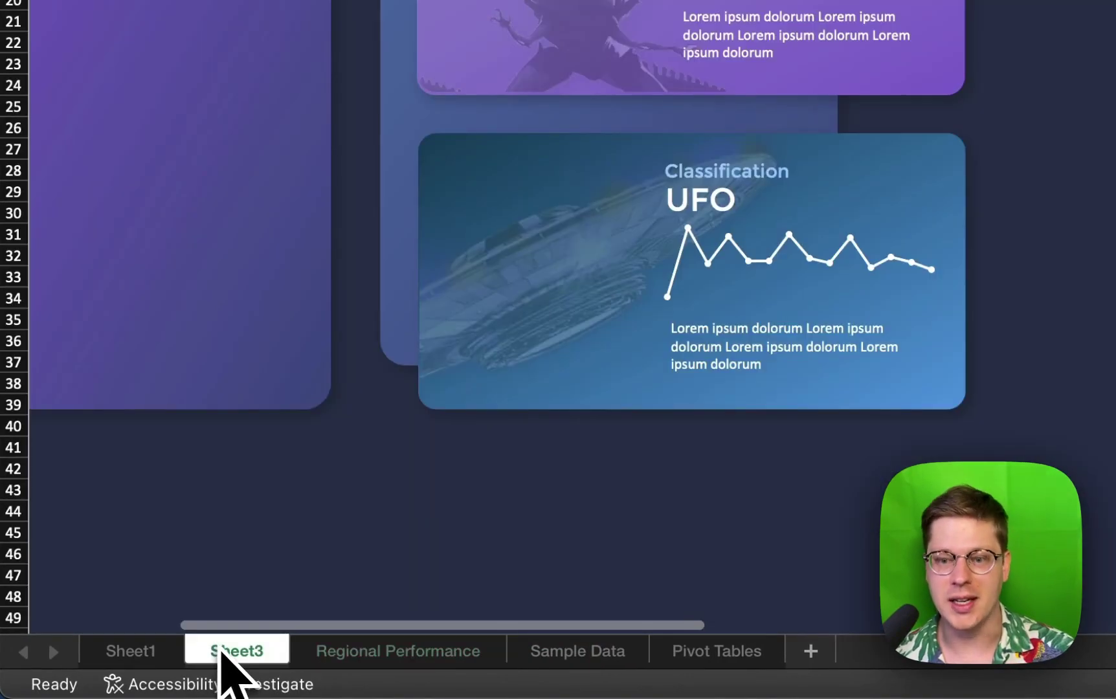
left_click(107, 661)
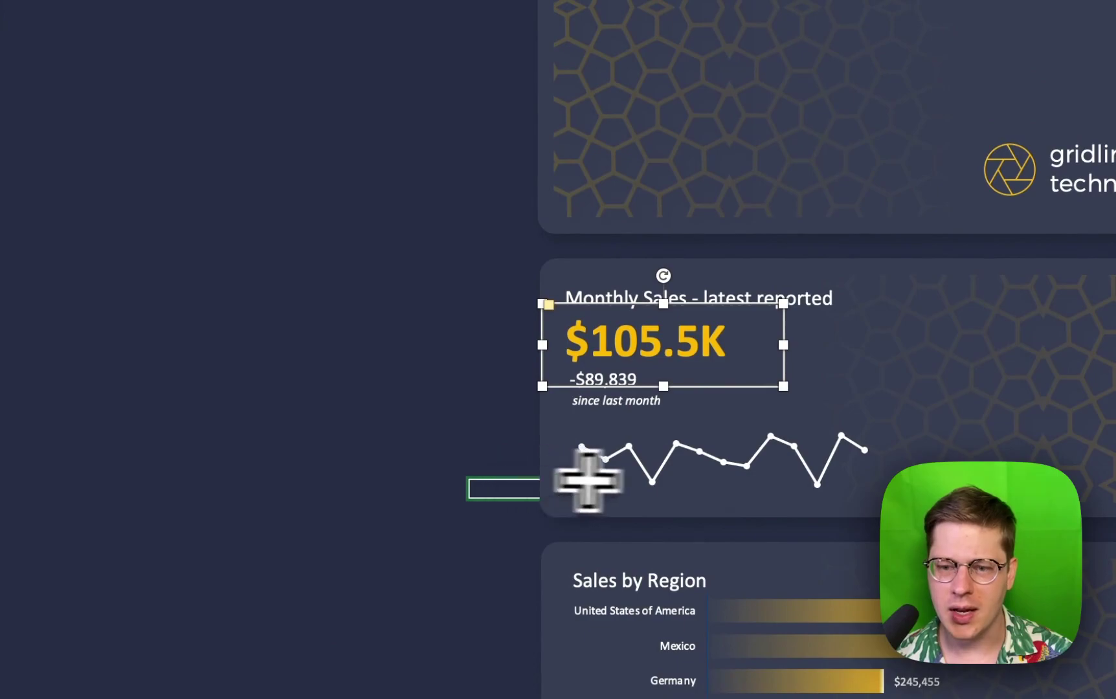
- Paste a copy of the trend line chart onto the empty dark area left of the card
left_click(651, 464)
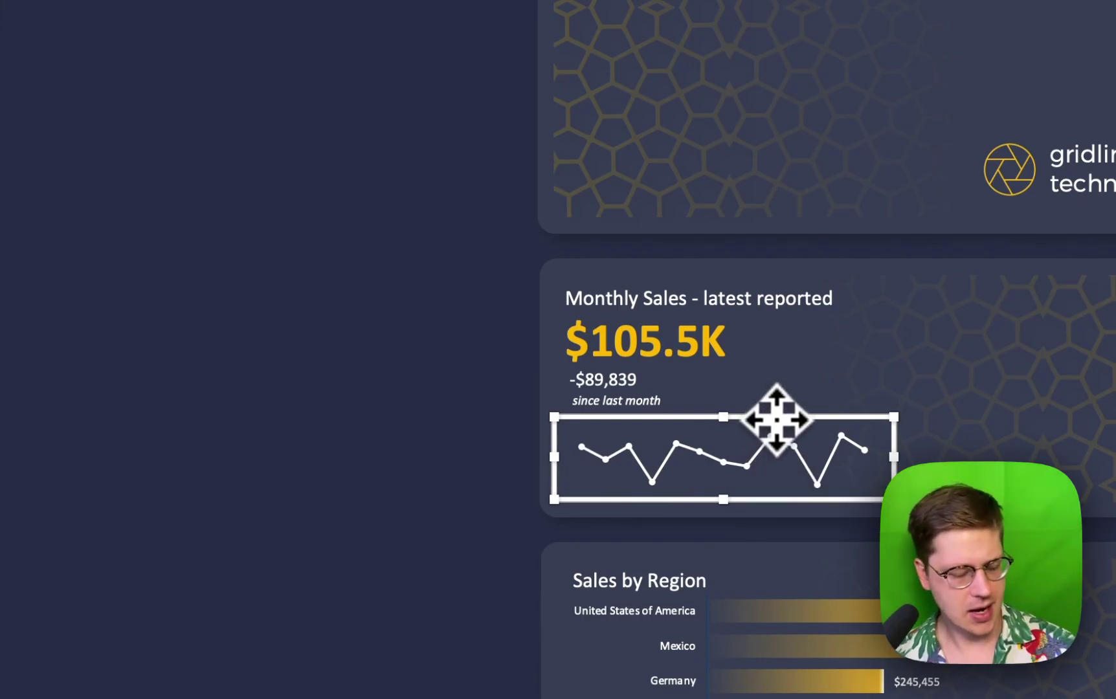
left_click(369, 406)
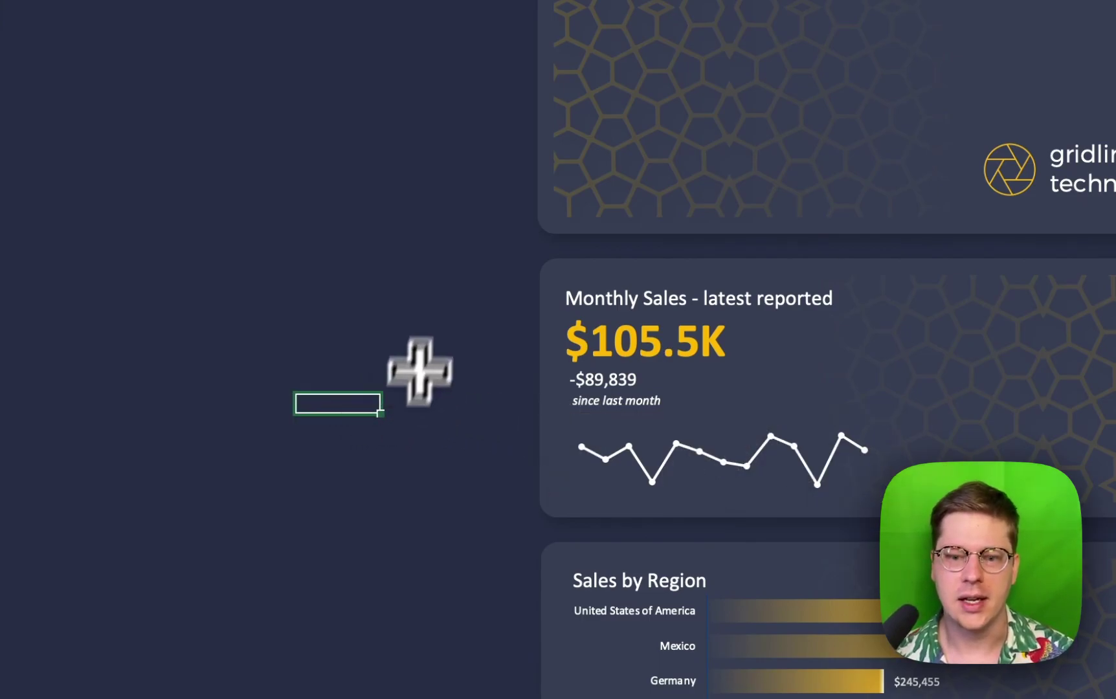
key("ctrl+v")
left_click_drag(457, 387, 352, 405)
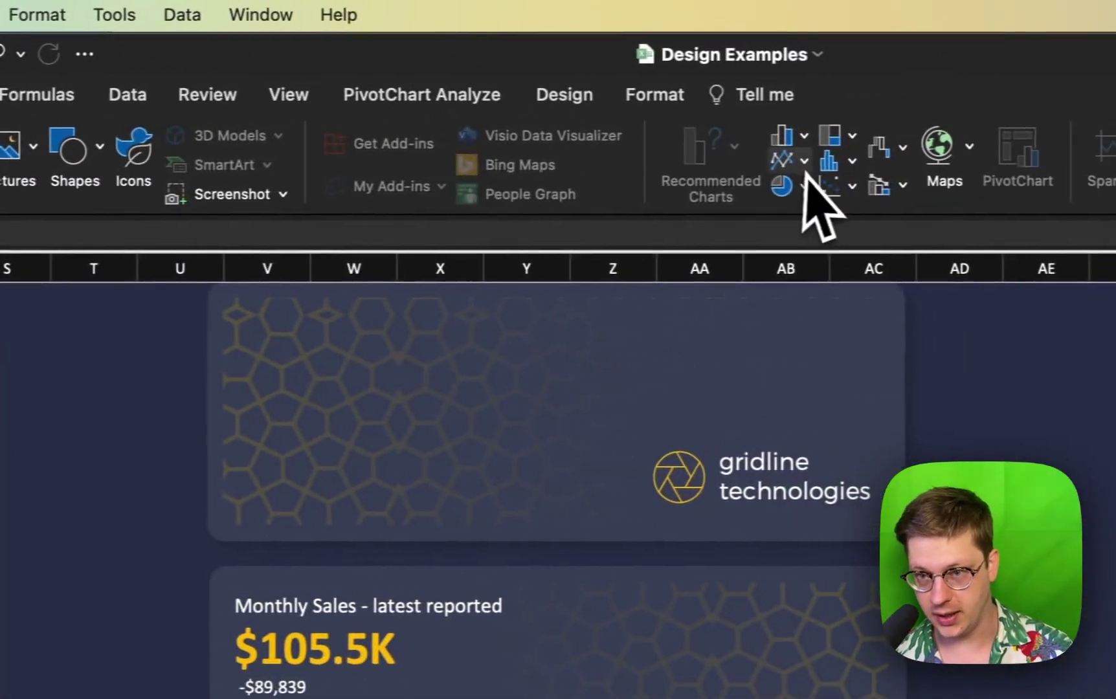
- Enlarge the chart copy, making it much taller and wider to the left
left_click(971, 160)
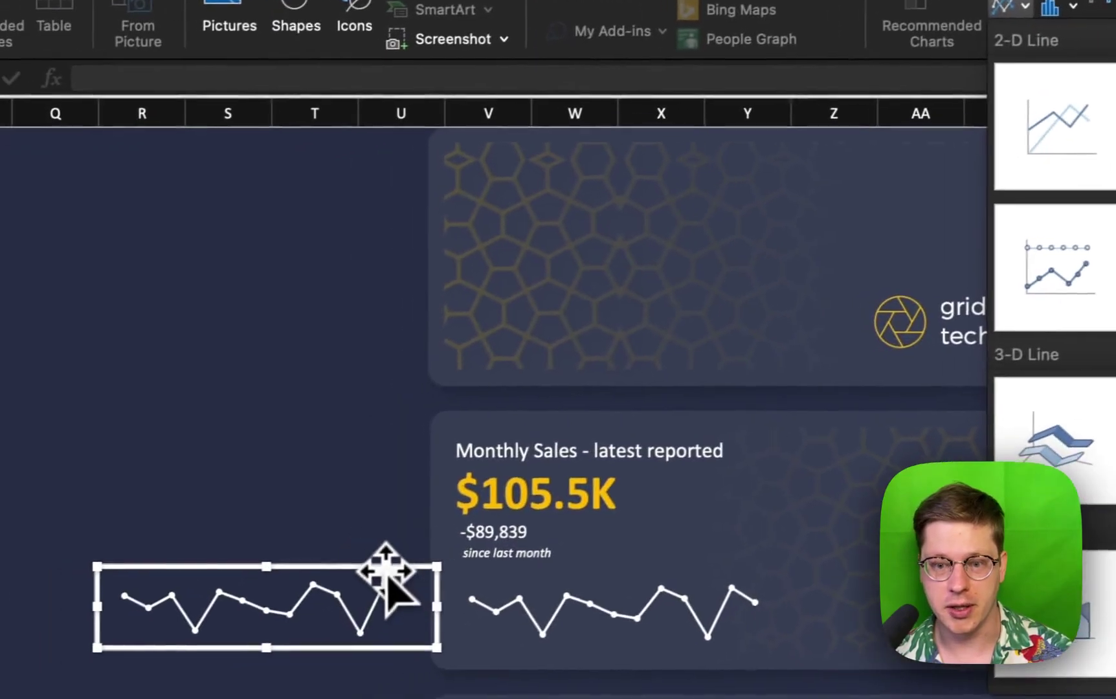
left_click(279, 594)
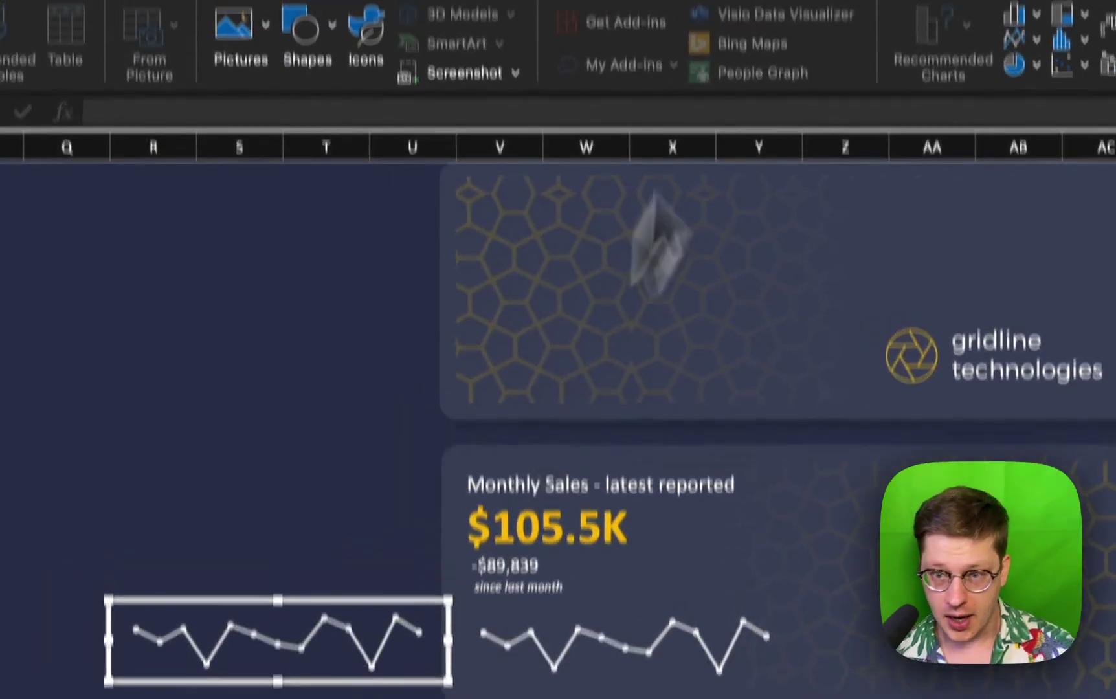
left_click(795, 100)
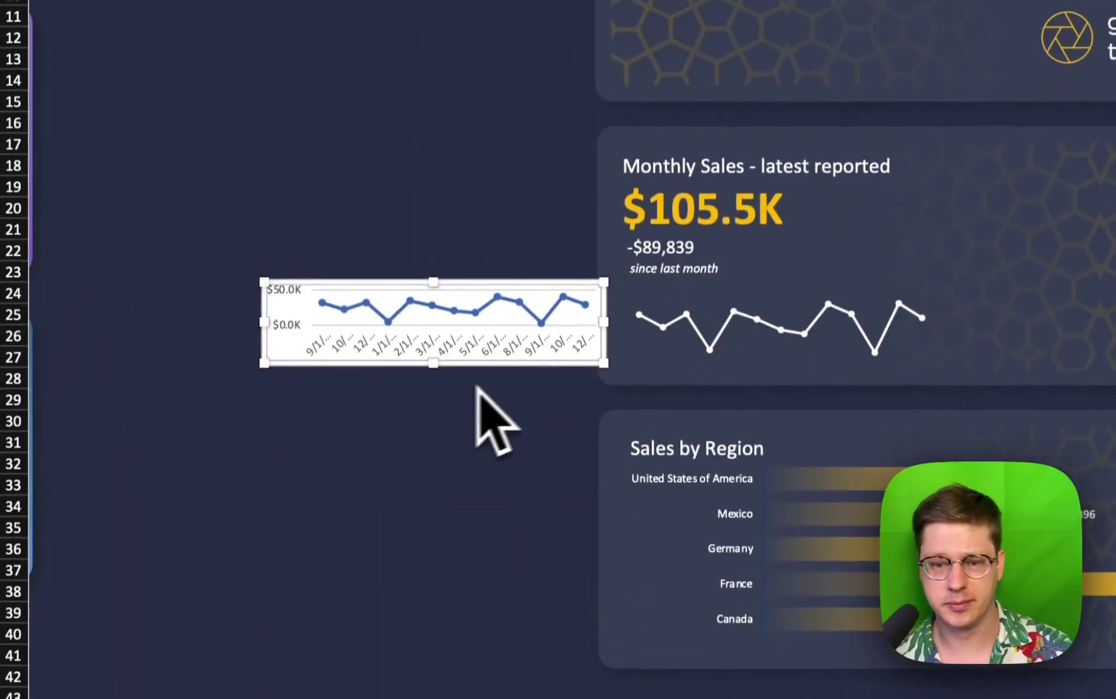
left_click_drag(443, 366, 440, 478)
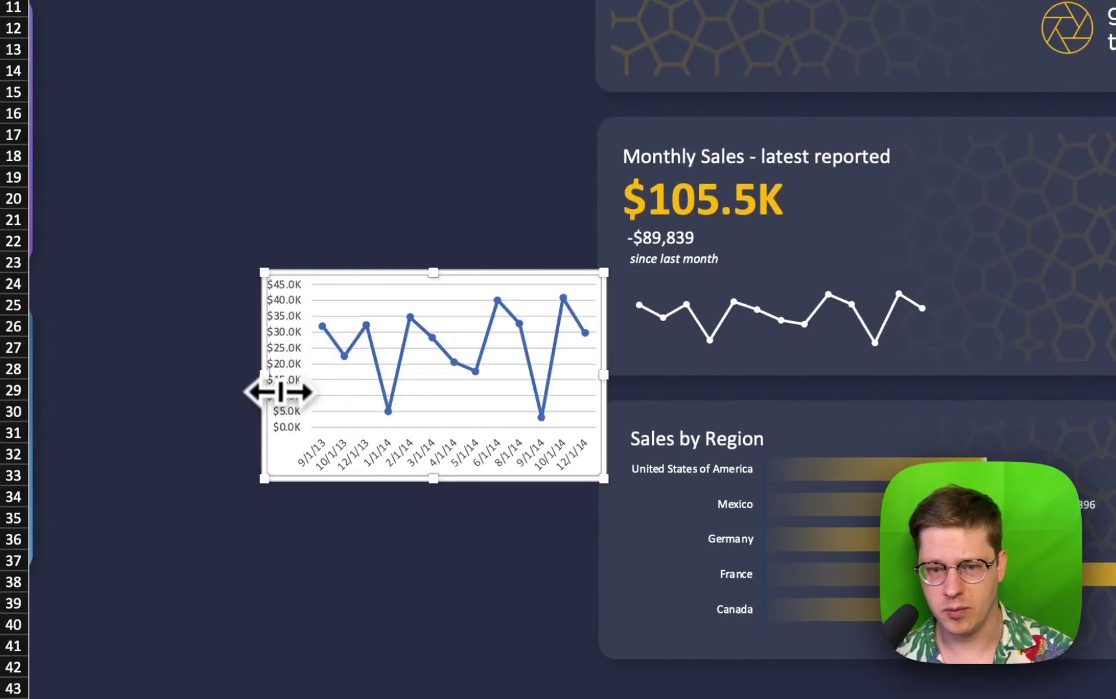
left_click_drag(279, 391, 224, 373)
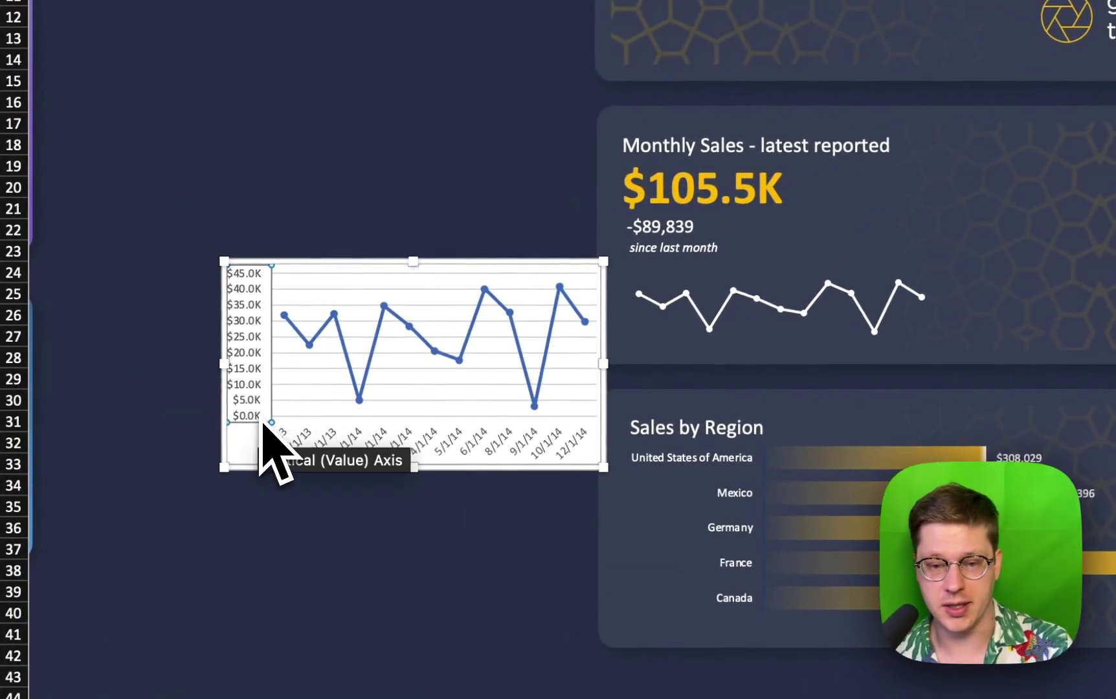
- Delete the copy's vertical value axis, horizontal date axis and major gridlines
key("Delete")
left_click(318, 448)
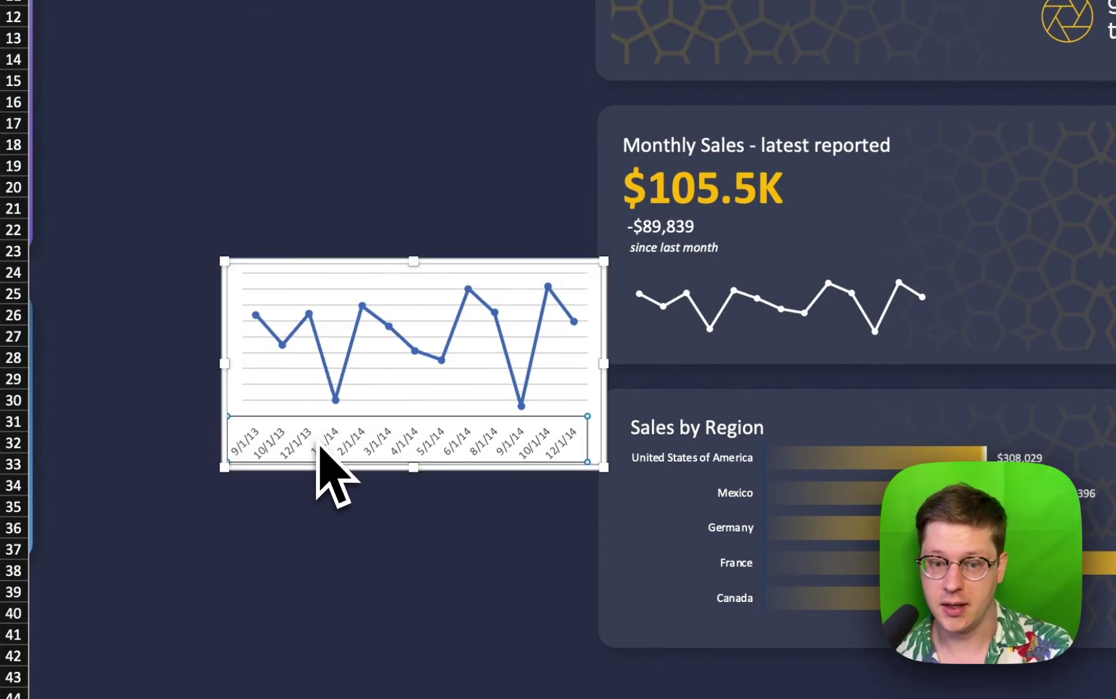
key("Escape")
left_click(303, 447)
key("Delete")
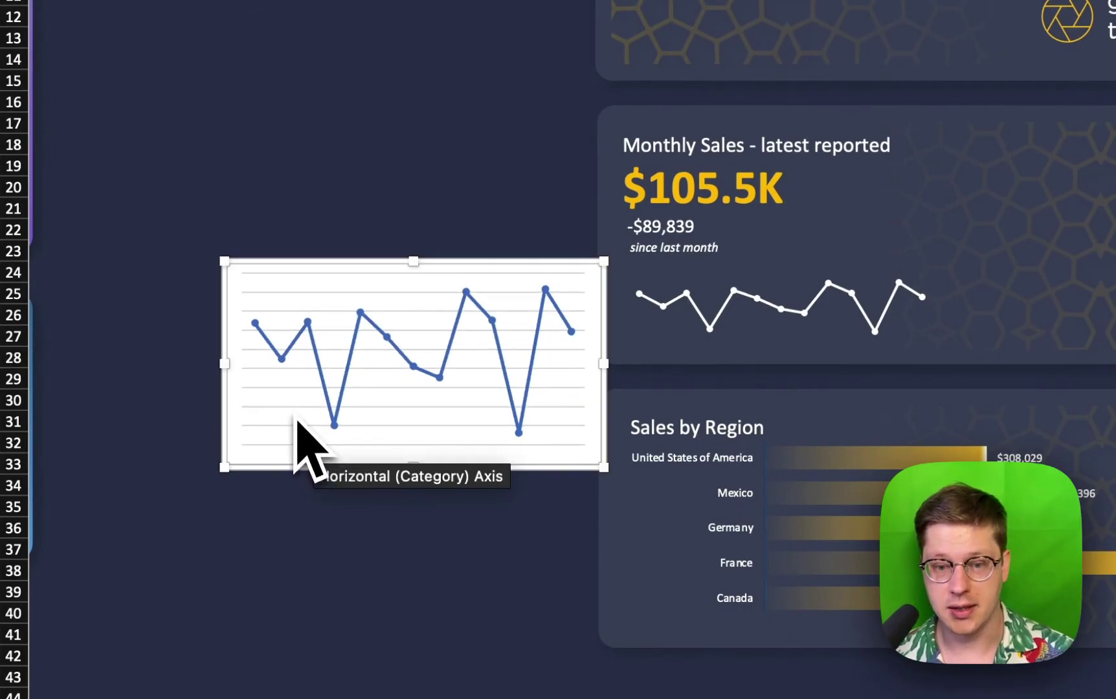
left_click(302, 425)
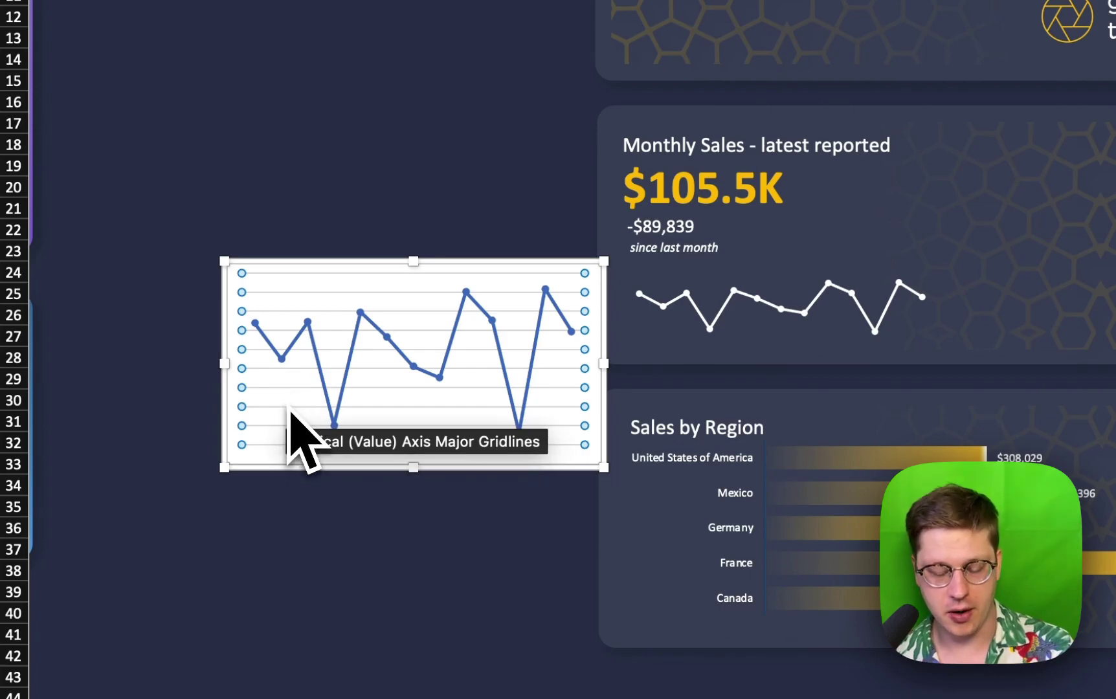
key("Delete")
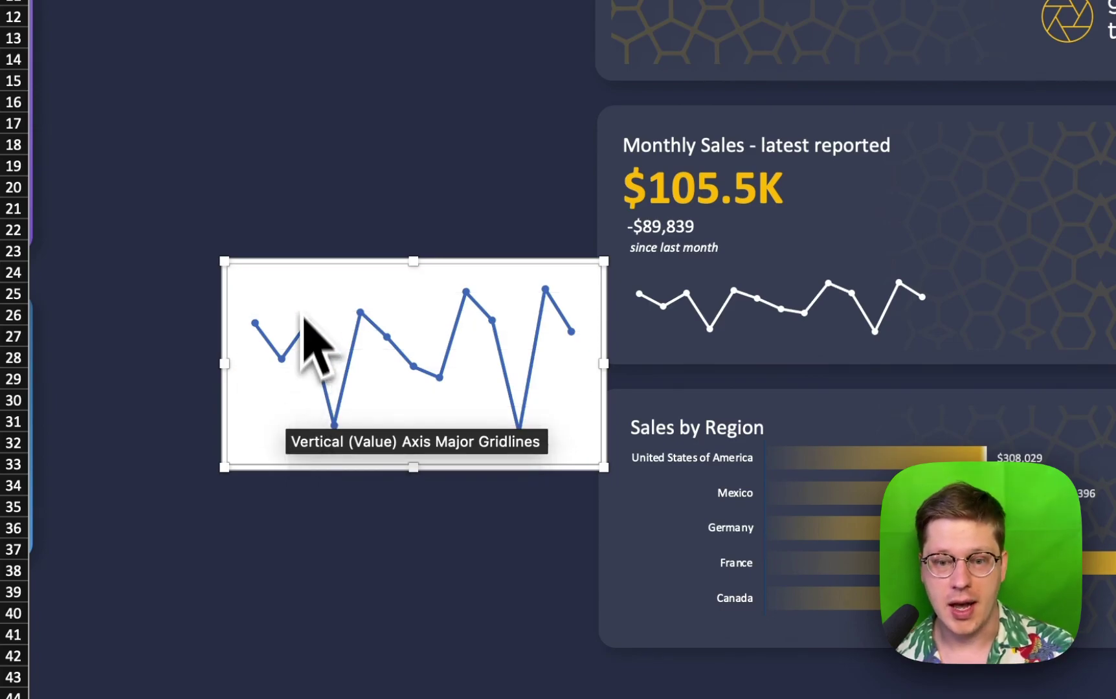
- Remove the chart copy's background fill and border
double_click(308, 278)
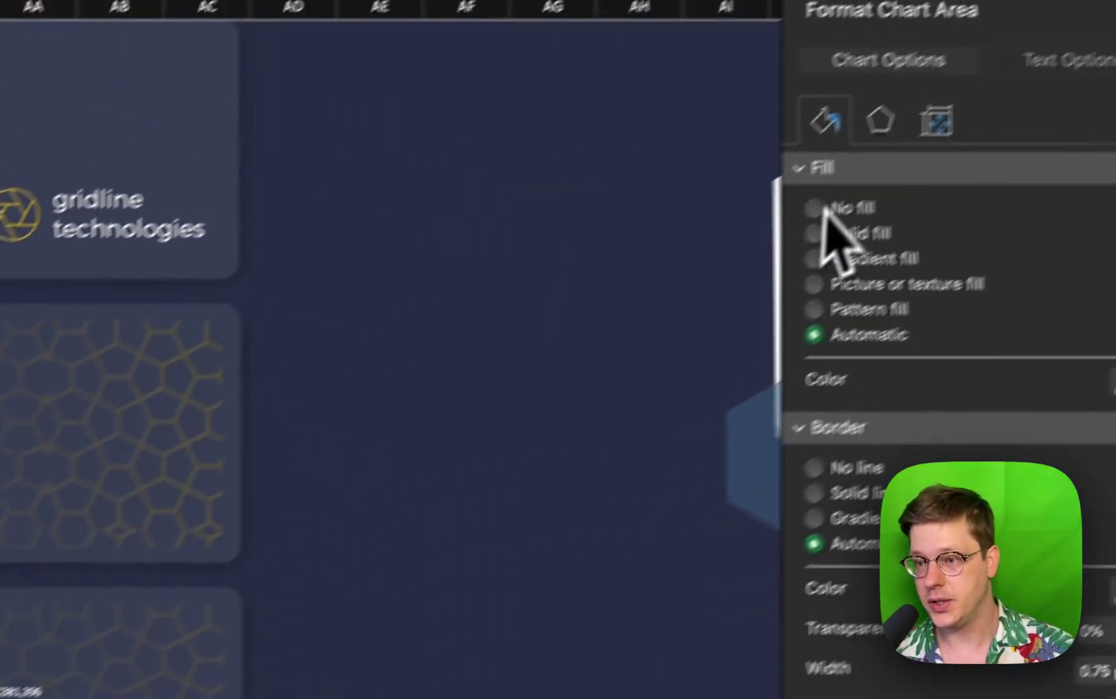
left_click(795, 248)
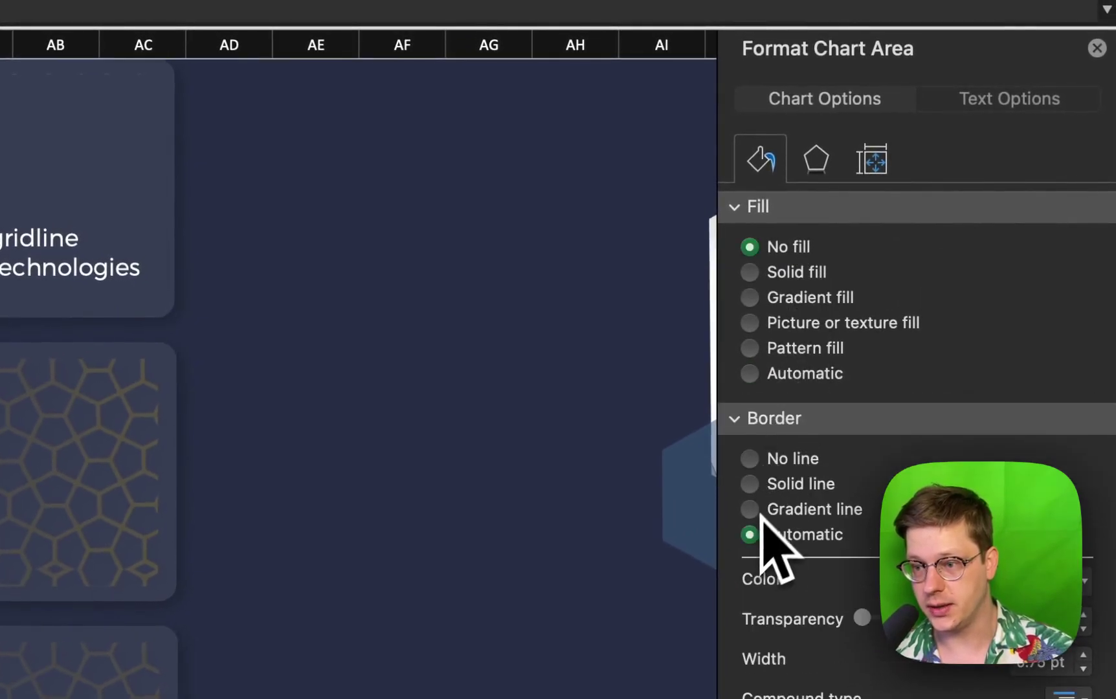
left_click(783, 461)
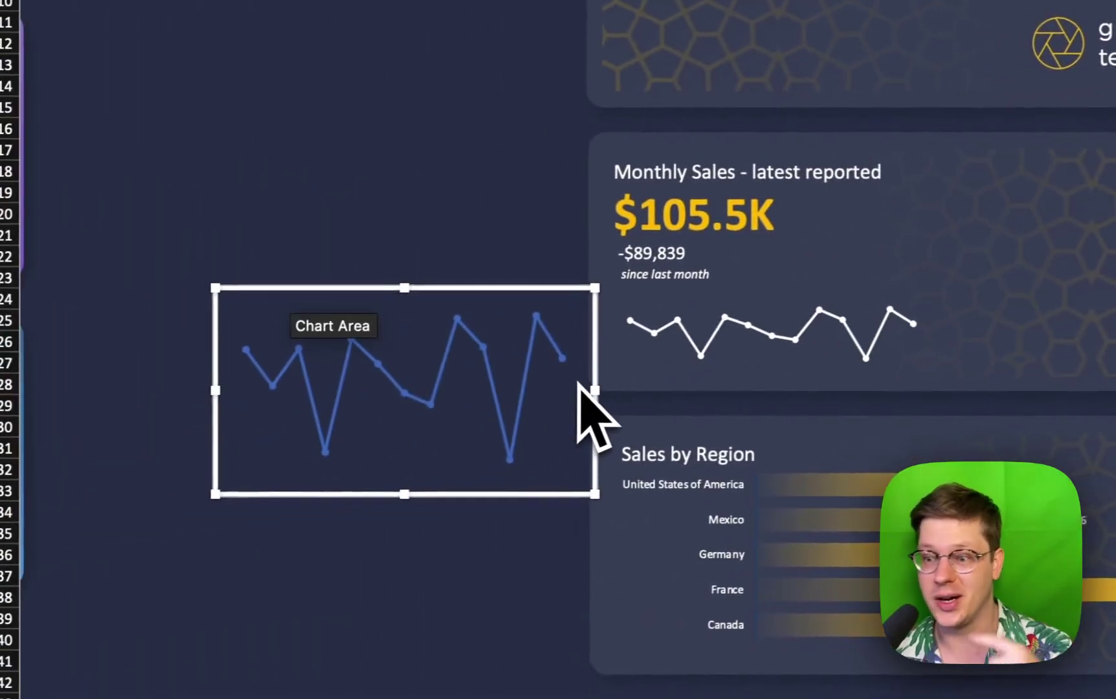
- Make the data line solid white with white markers, then shorten the chart to sparkline size
left_click(342, 395)
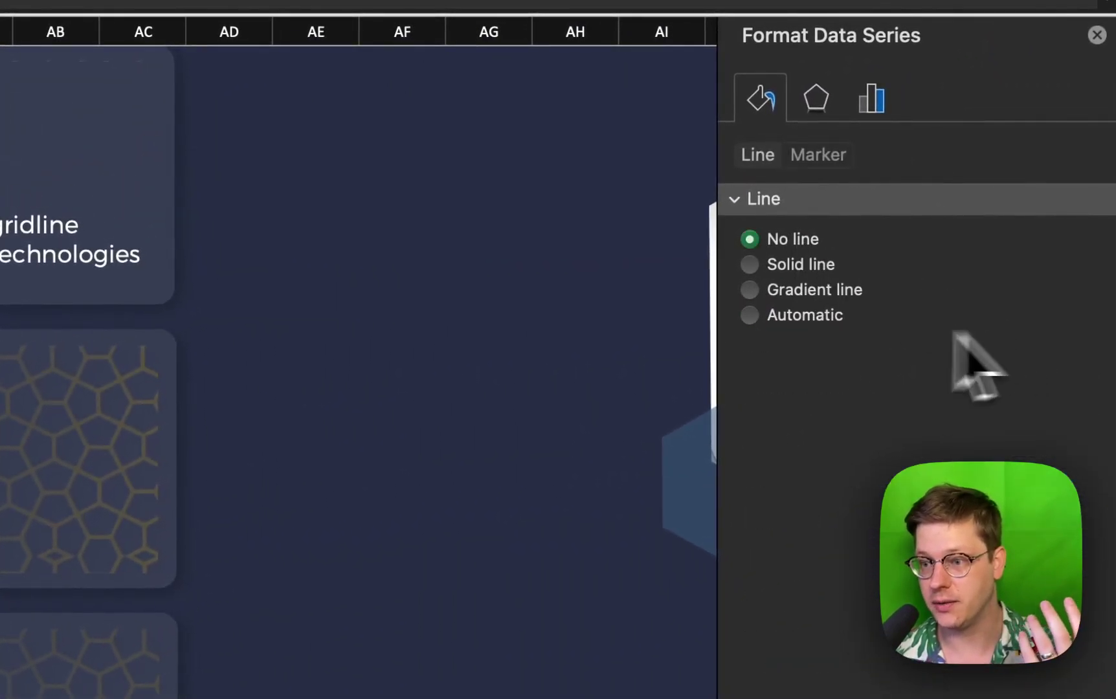
left_click(774, 267)
left_click(1065, 361)
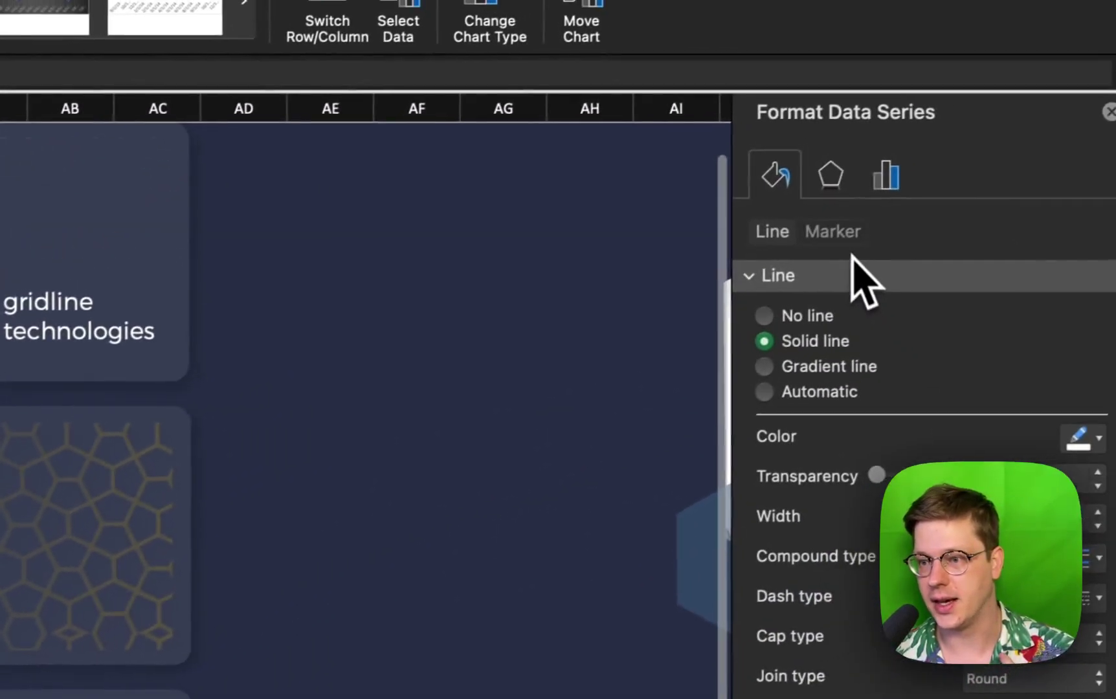
left_click(819, 155)
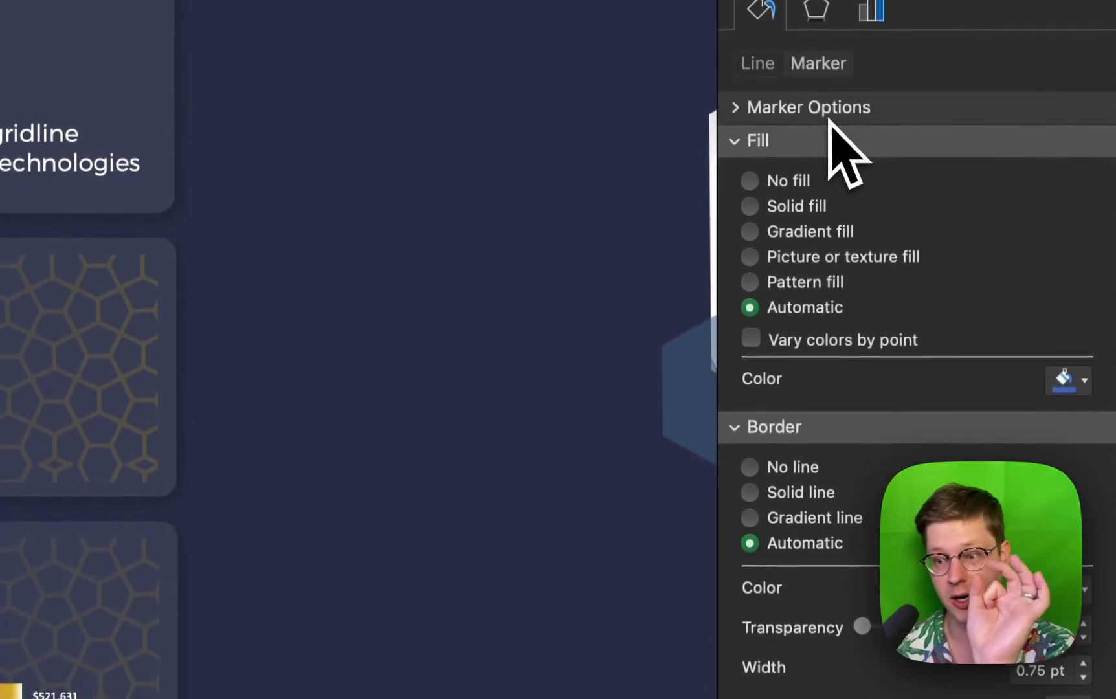
left_click(1066, 378)
left_click(876, 457)
left_click(1068, 323)
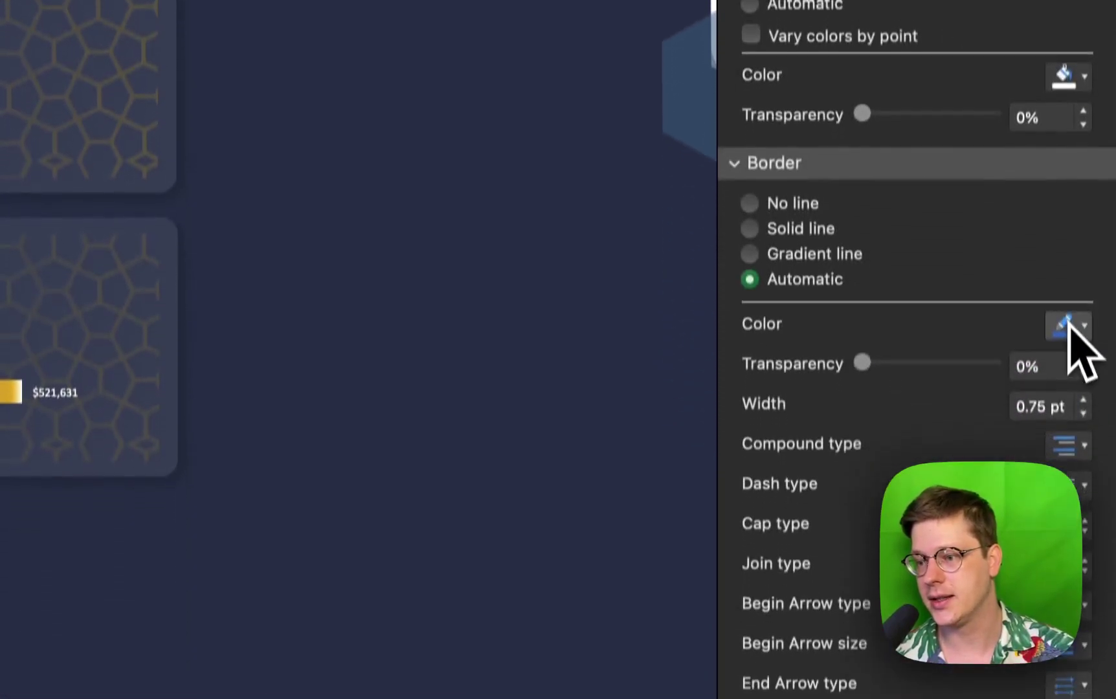
left_click(878, 433)
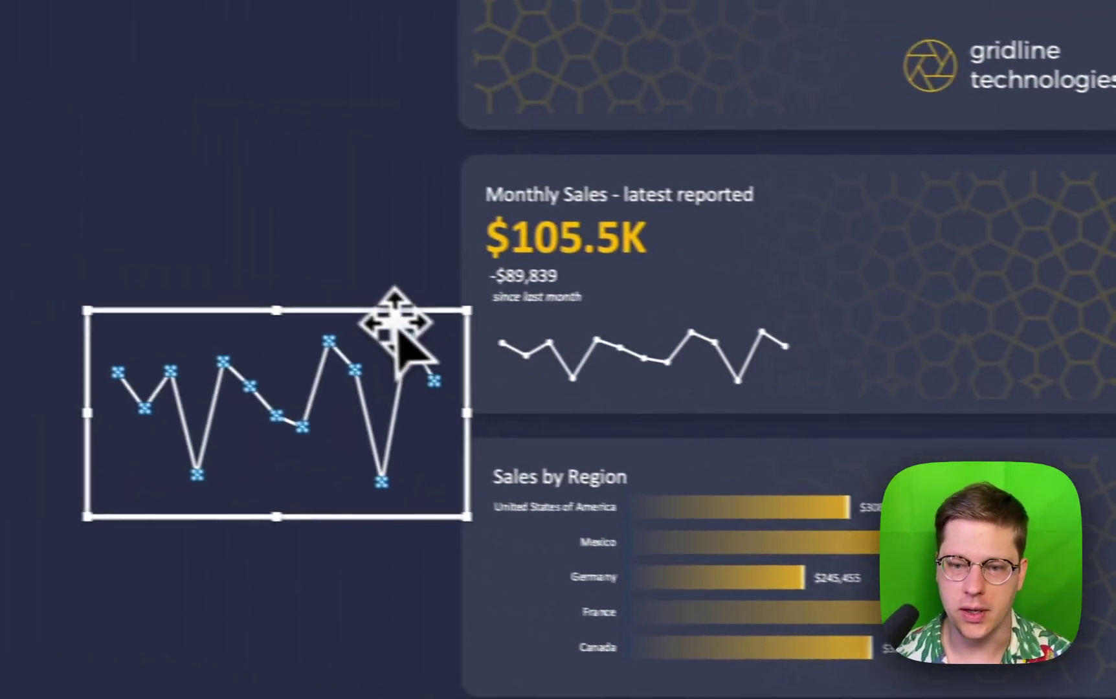
left_click(431, 401)
left_click_drag(334, 536, 326, 467)
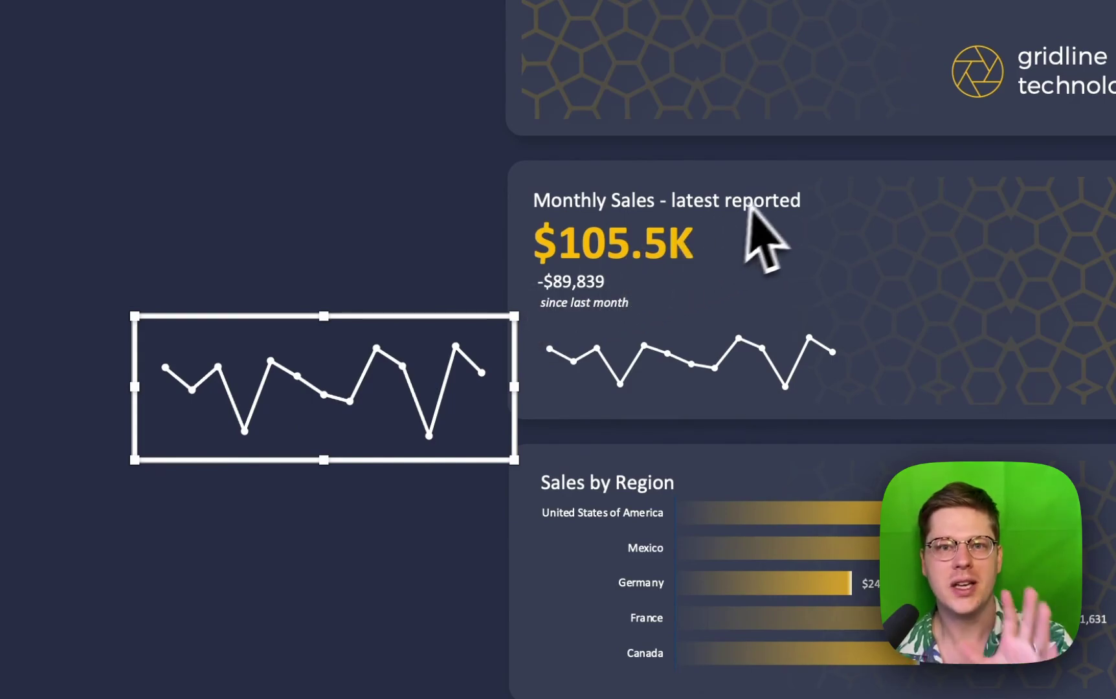
key("Delete")
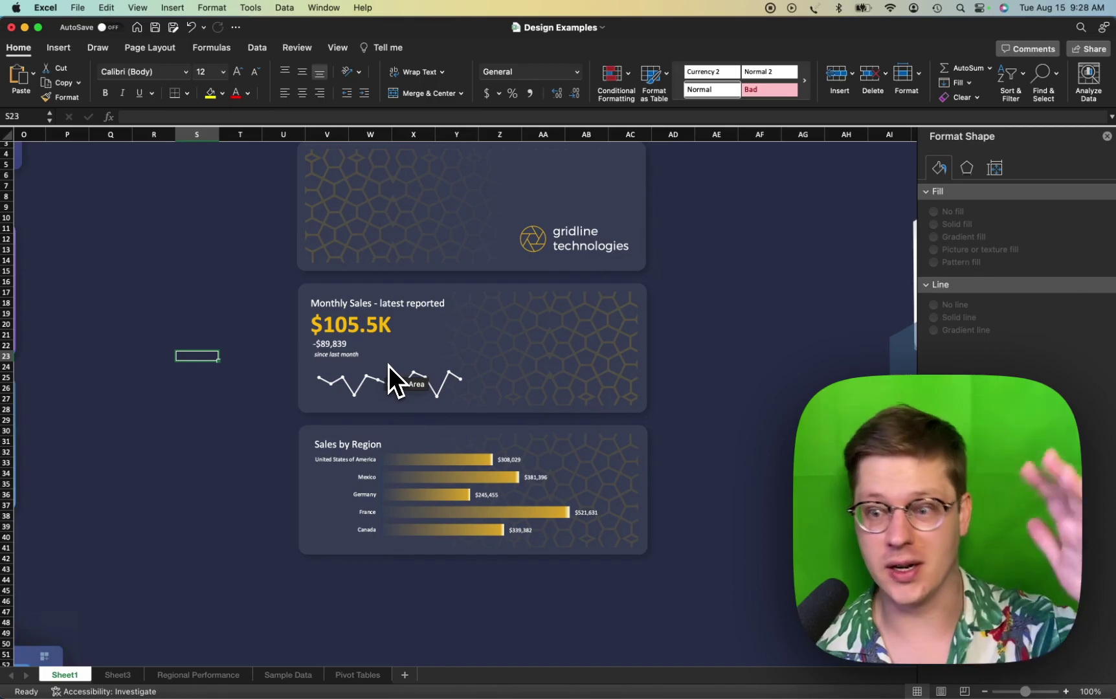
left_click(345, 445)
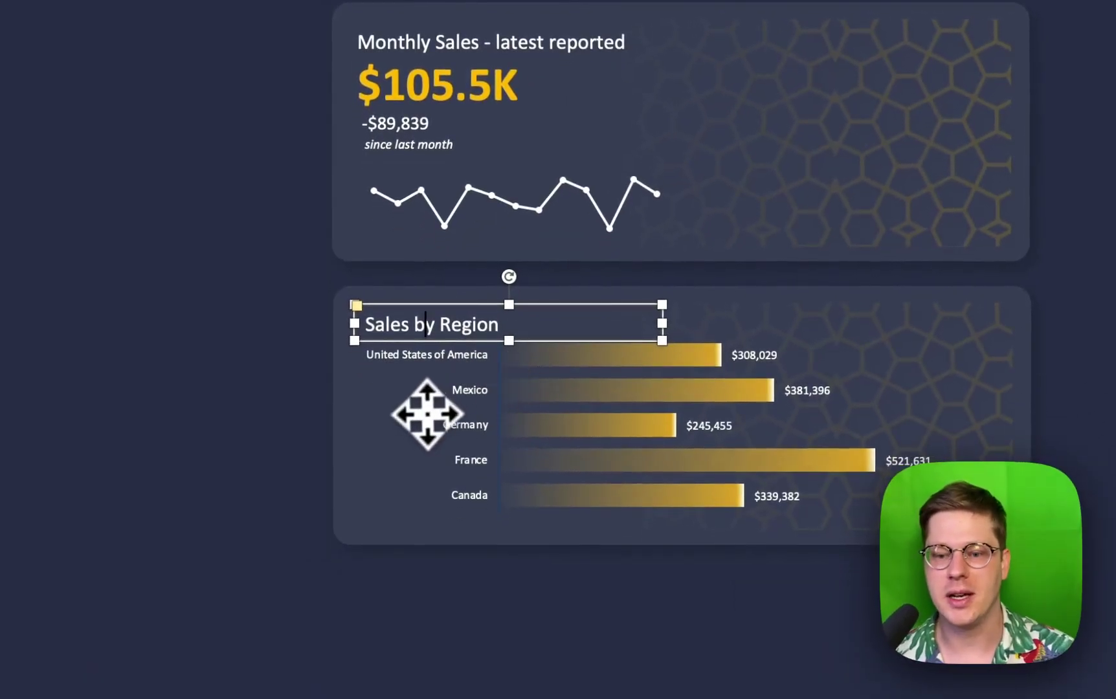
left_click(427, 415)
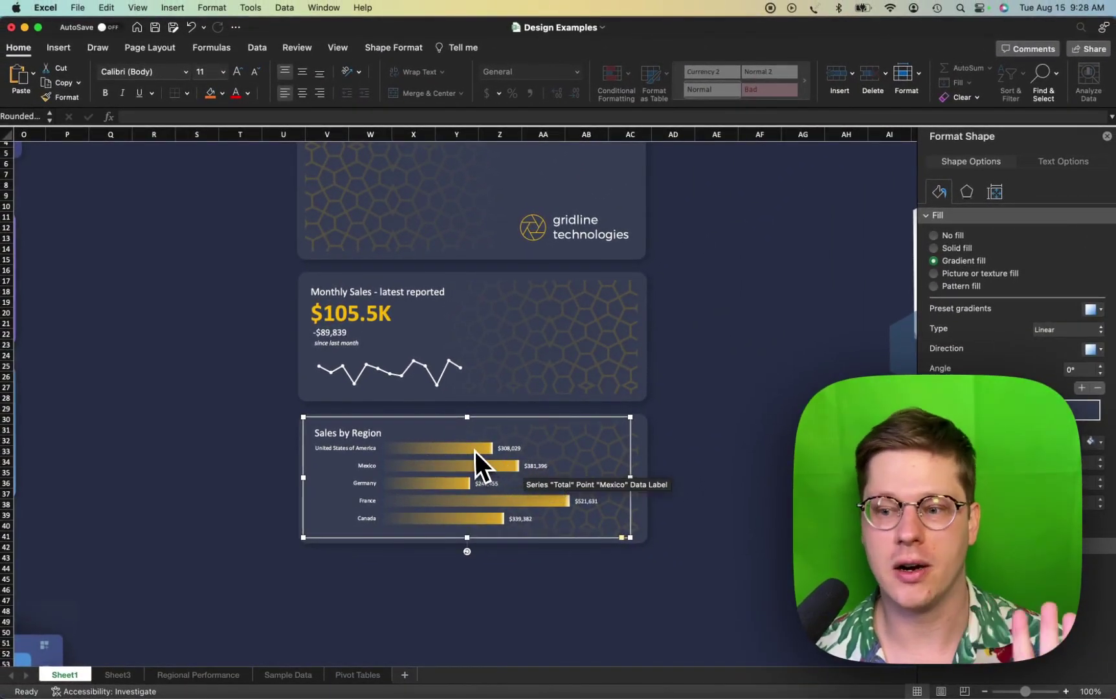
left_click(451, 448)
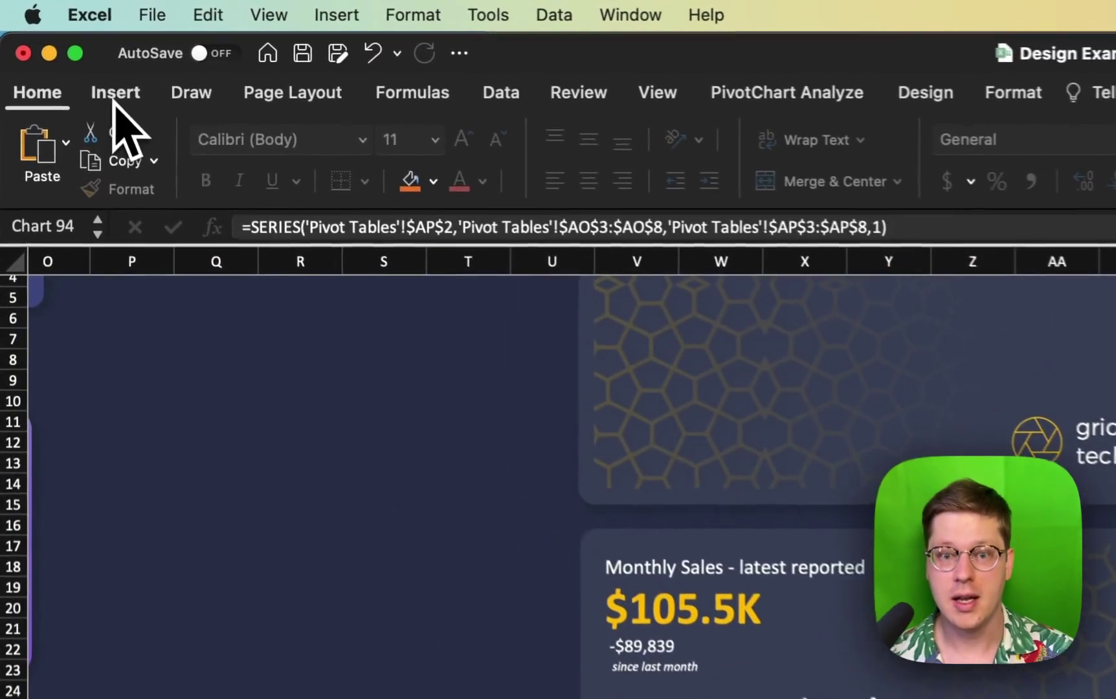
left_click(59, 48)
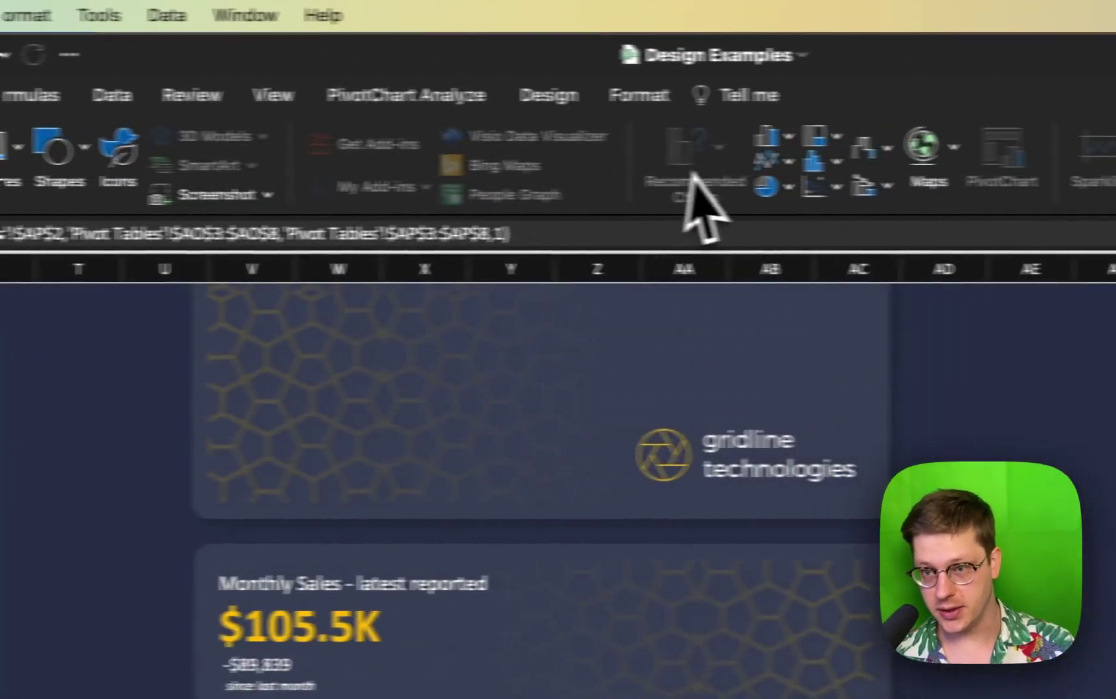
left_click(679, 137)
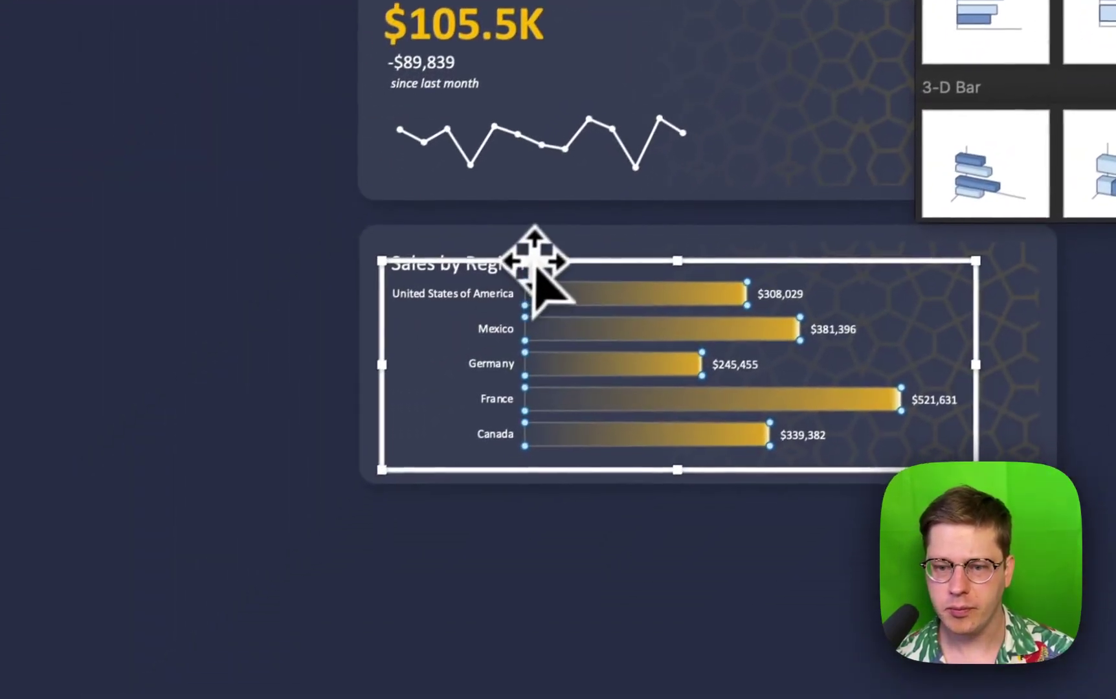
left_click(534, 265)
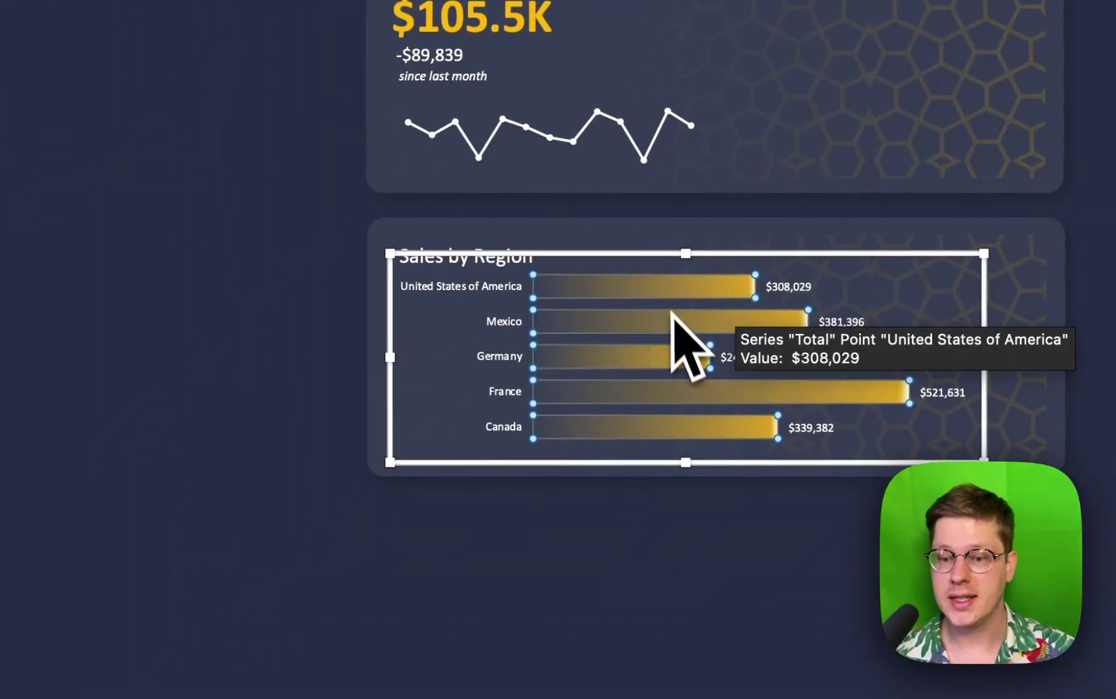
- Inspect the region bars' gold gradient fill, its transparent end stop and 180° angle
double_click(638, 346)
left_click(781, 115)
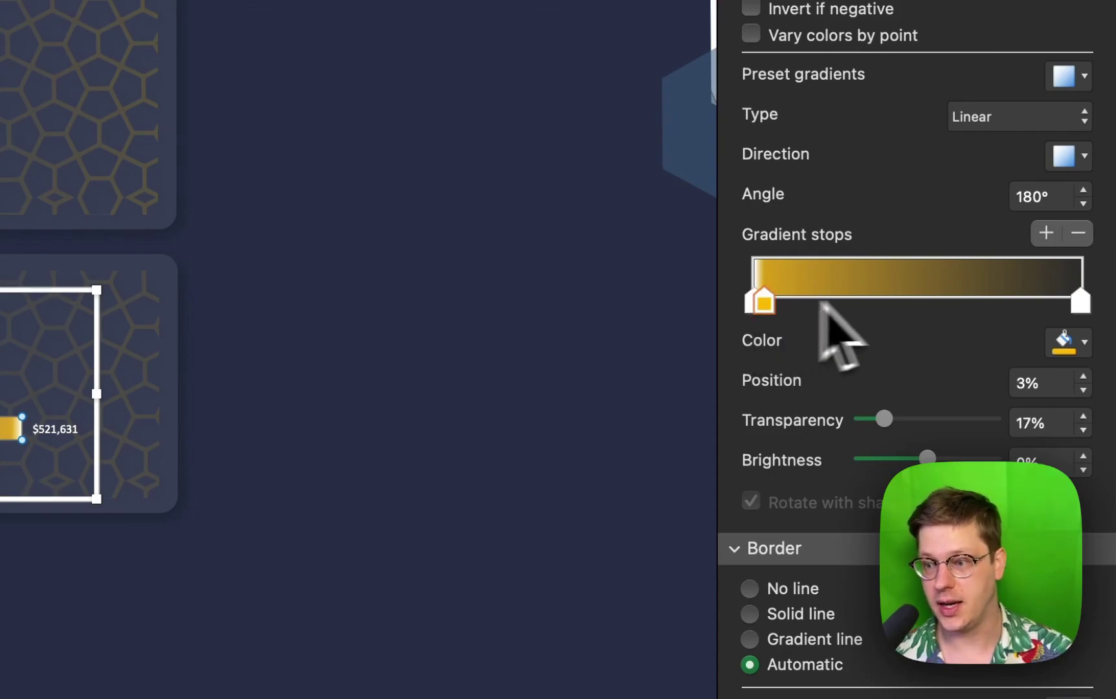
left_click(1080, 303)
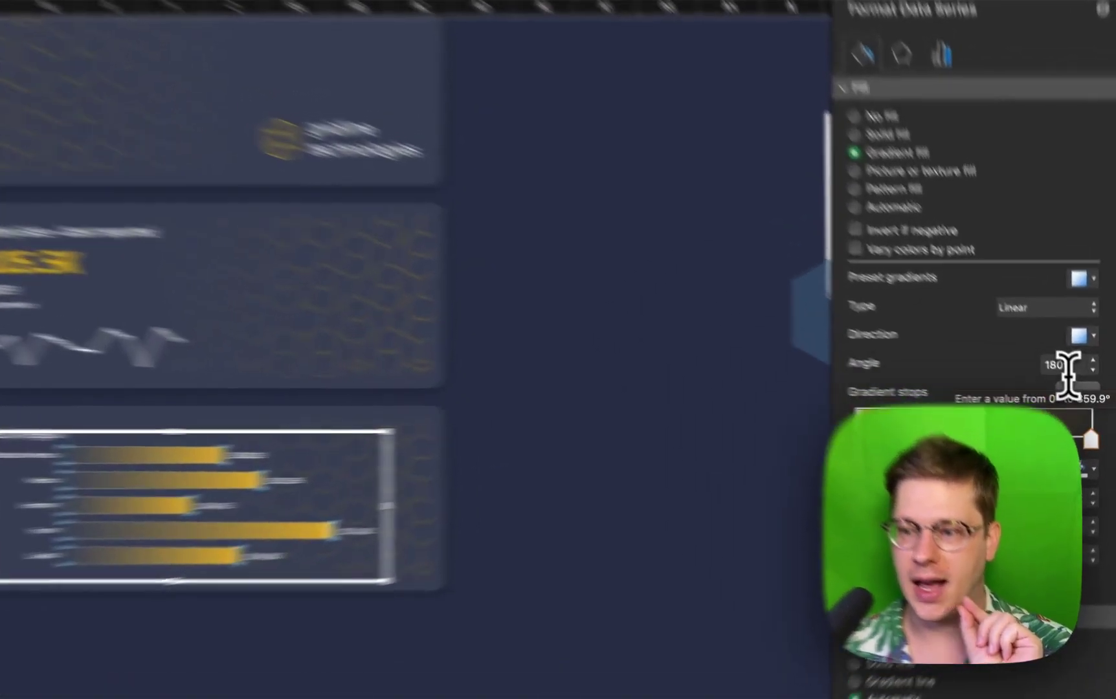
left_click(1078, 384)
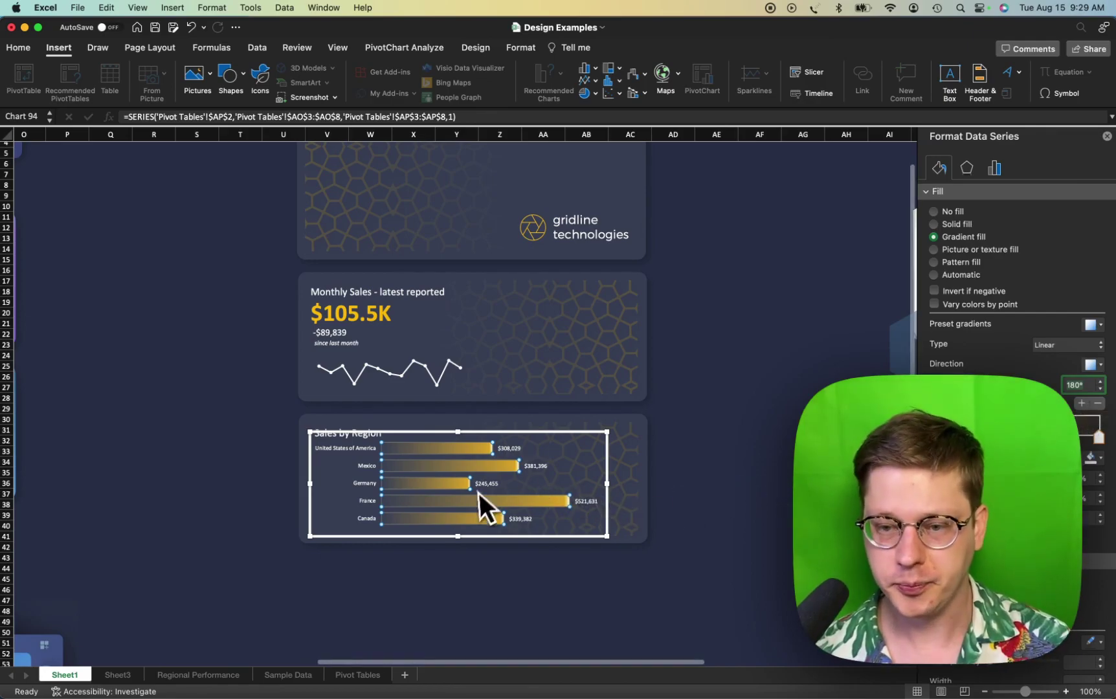
left_click(559, 501)
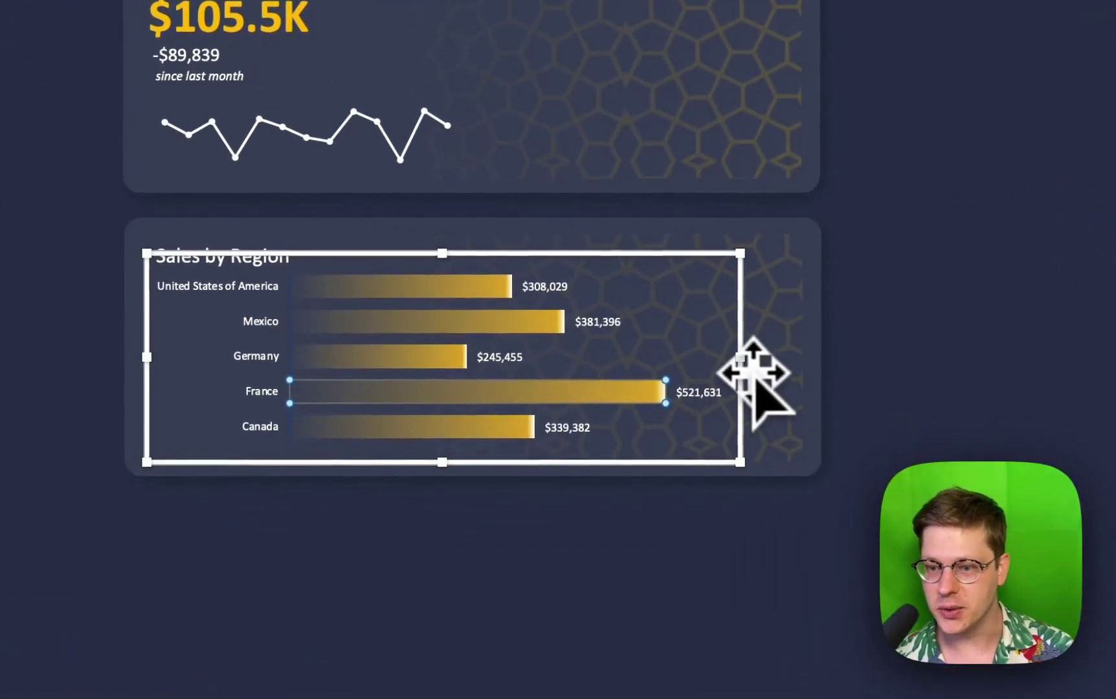
left_click(726, 393)
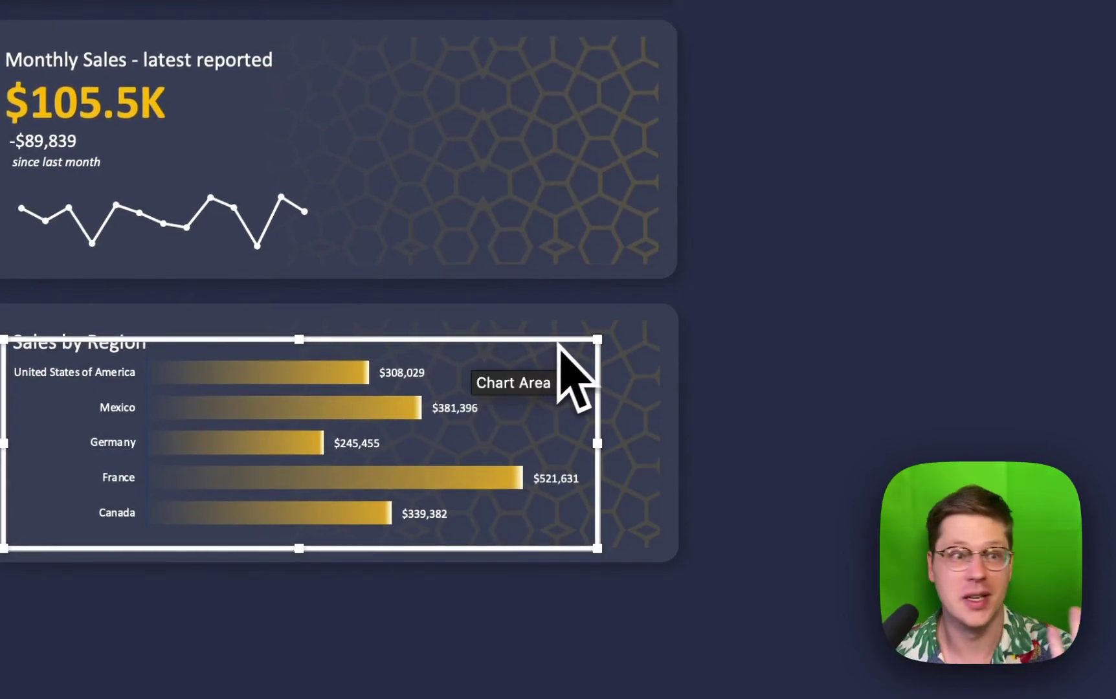
key("Escape")
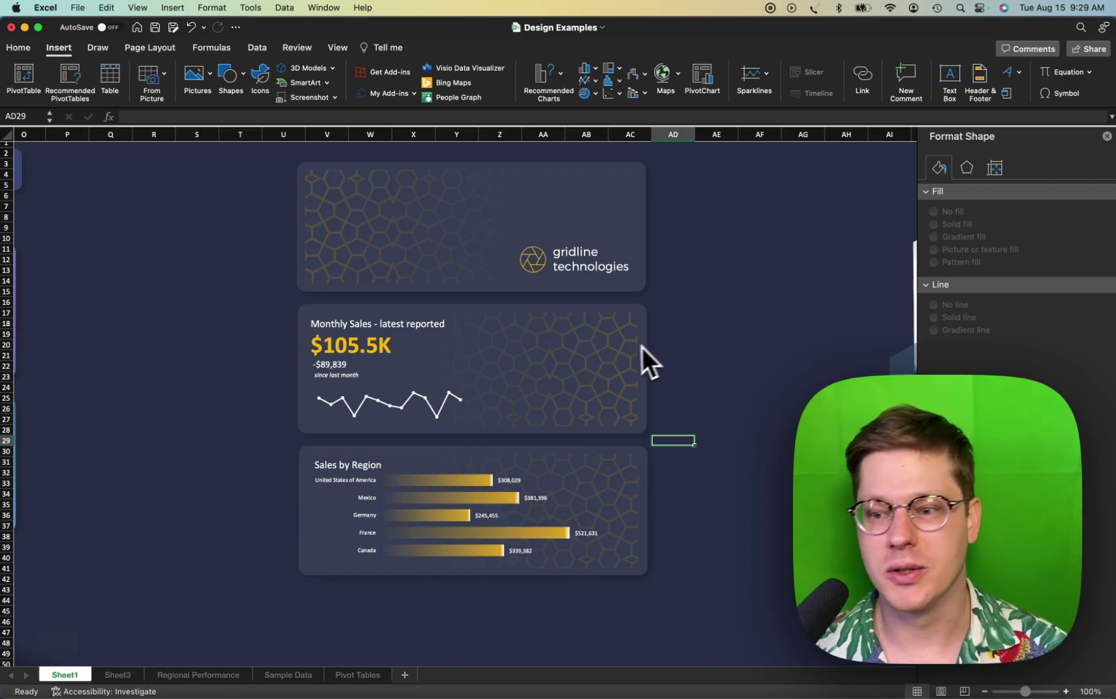
scroll(563, 370, "left", 15)
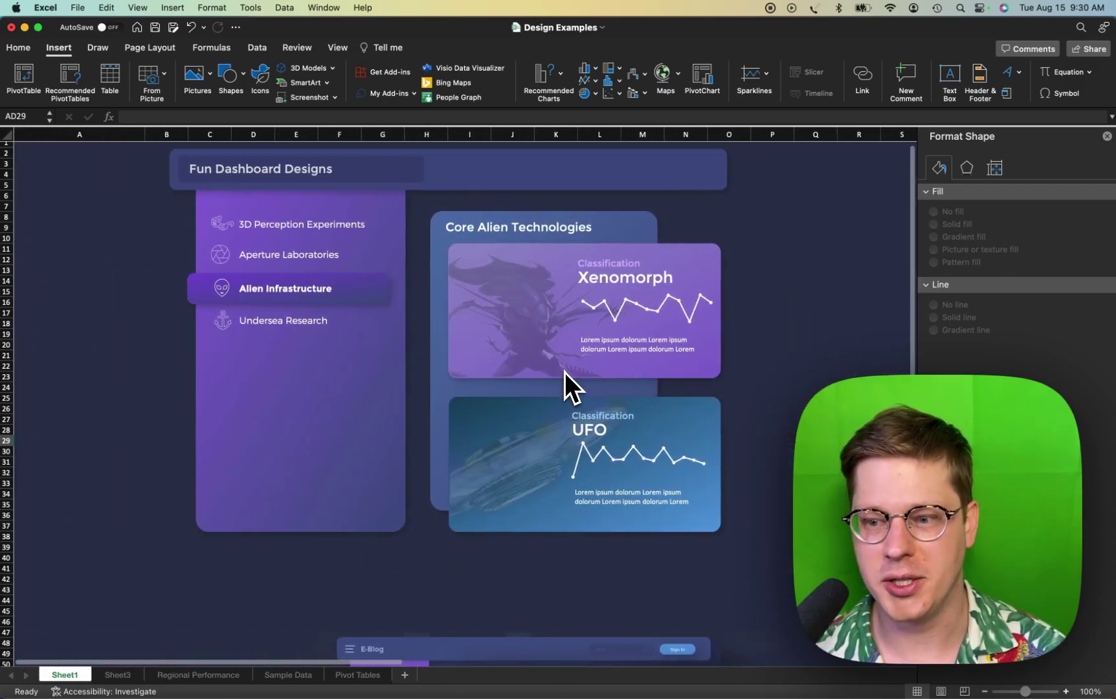
scroll(571, 376, "right", 12)
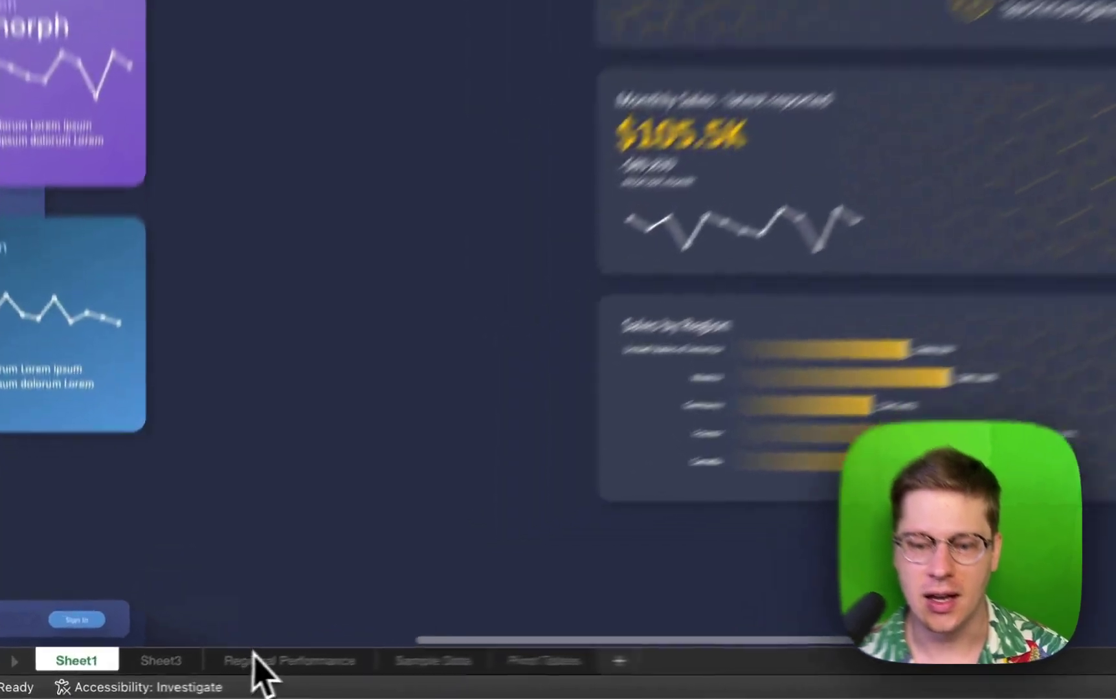
left_click(196, 675)
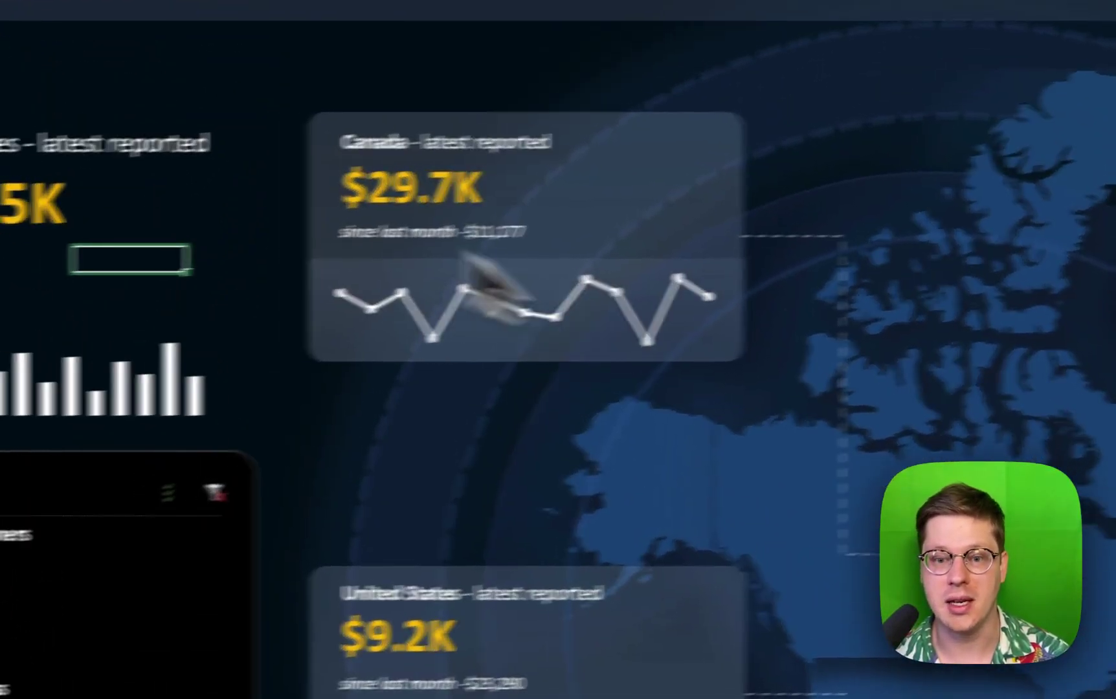
left_click(5, 170)
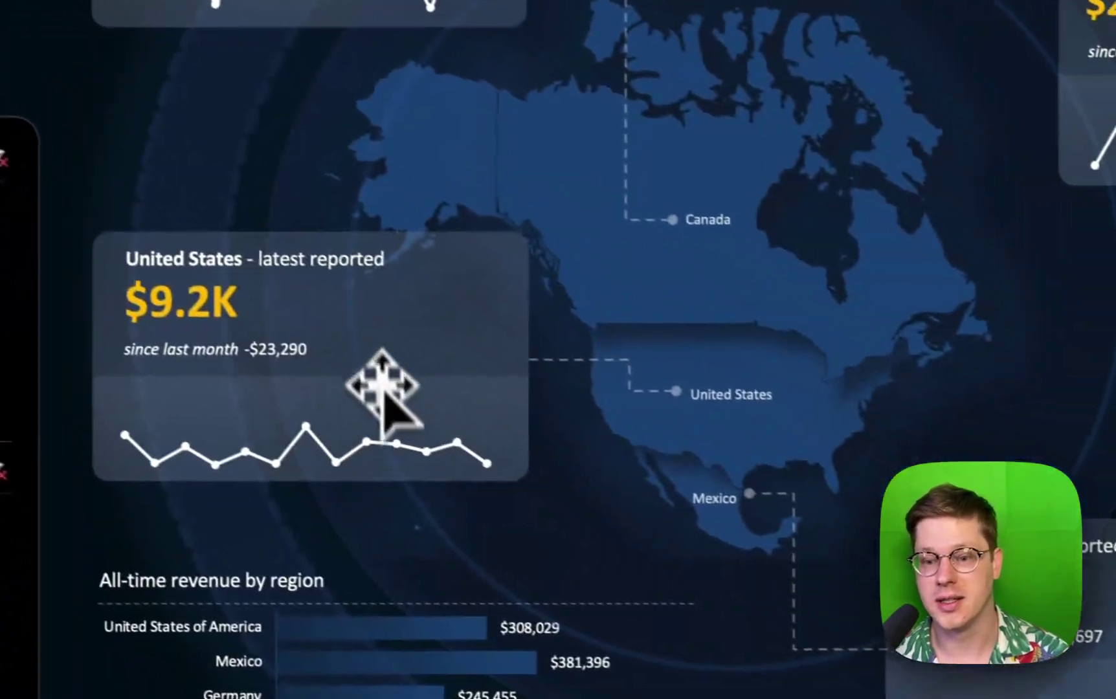
left_click(787, 596)
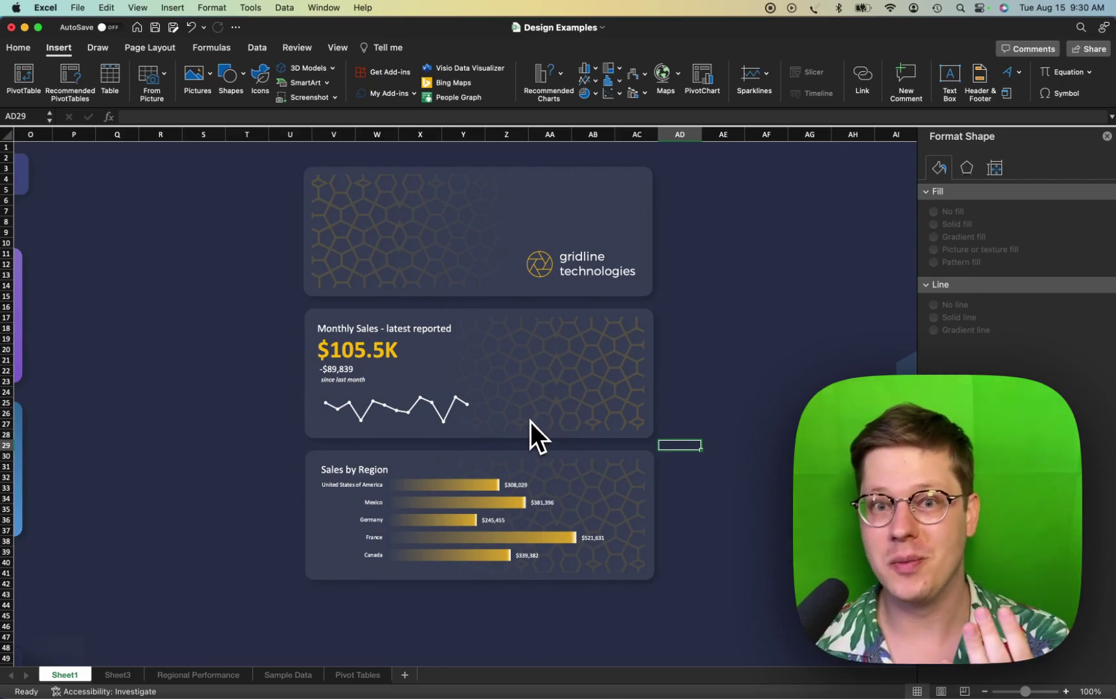
scroll(532, 431, "down", 1)
scroll(544, 427, "right", 2)
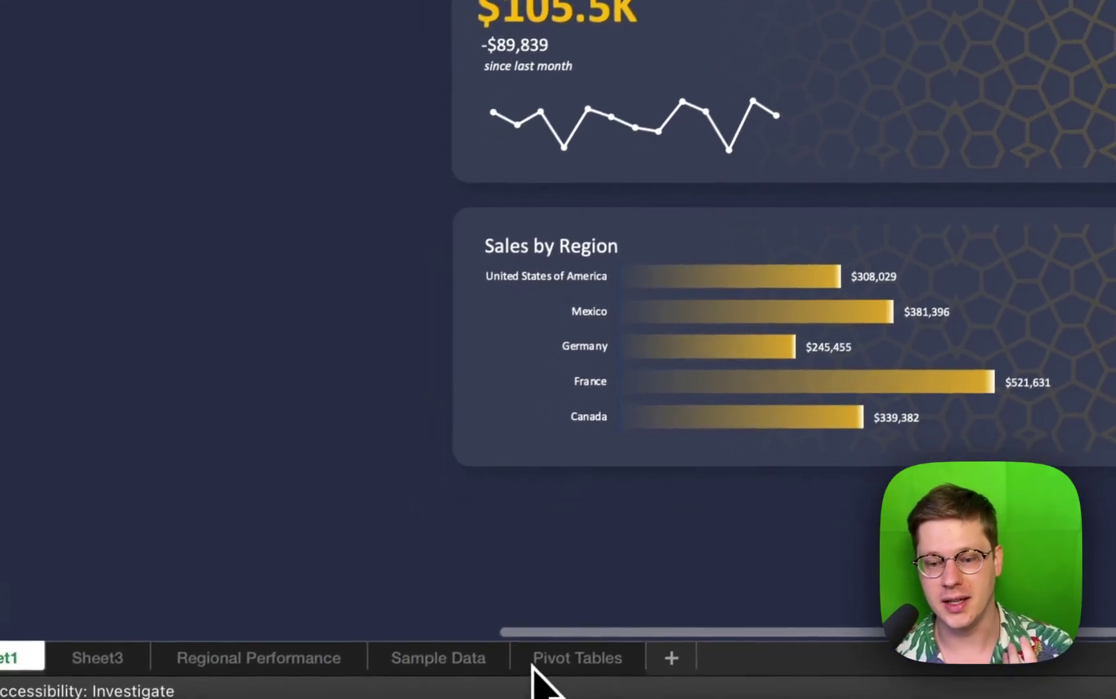
left_click(535, 667)
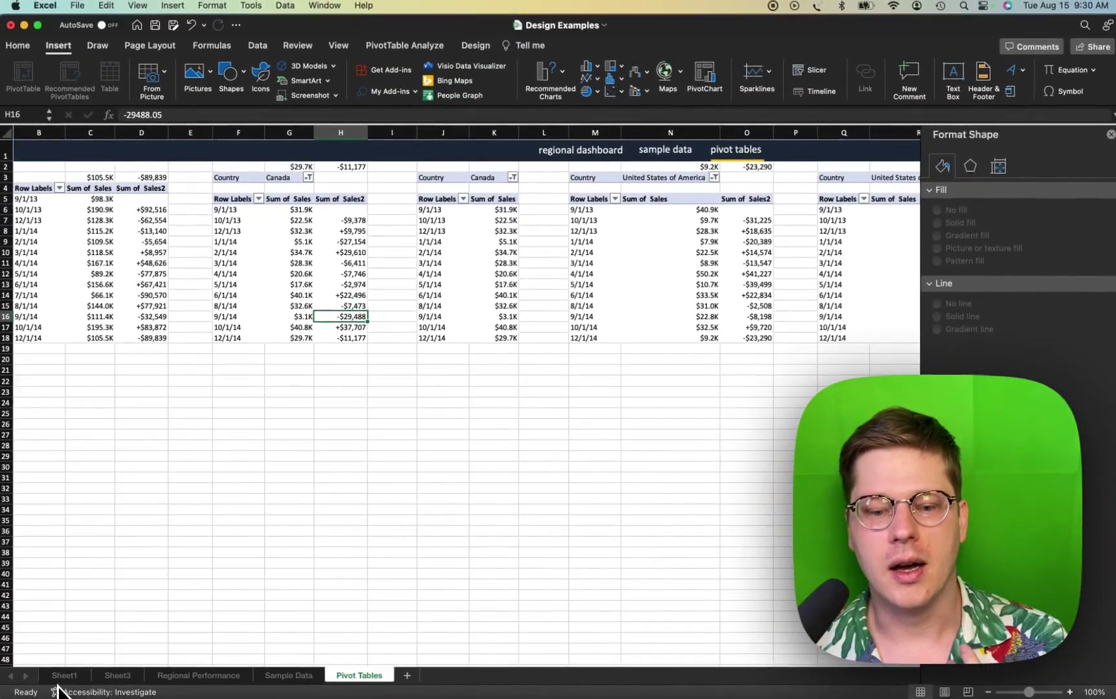
left_click(65, 675)
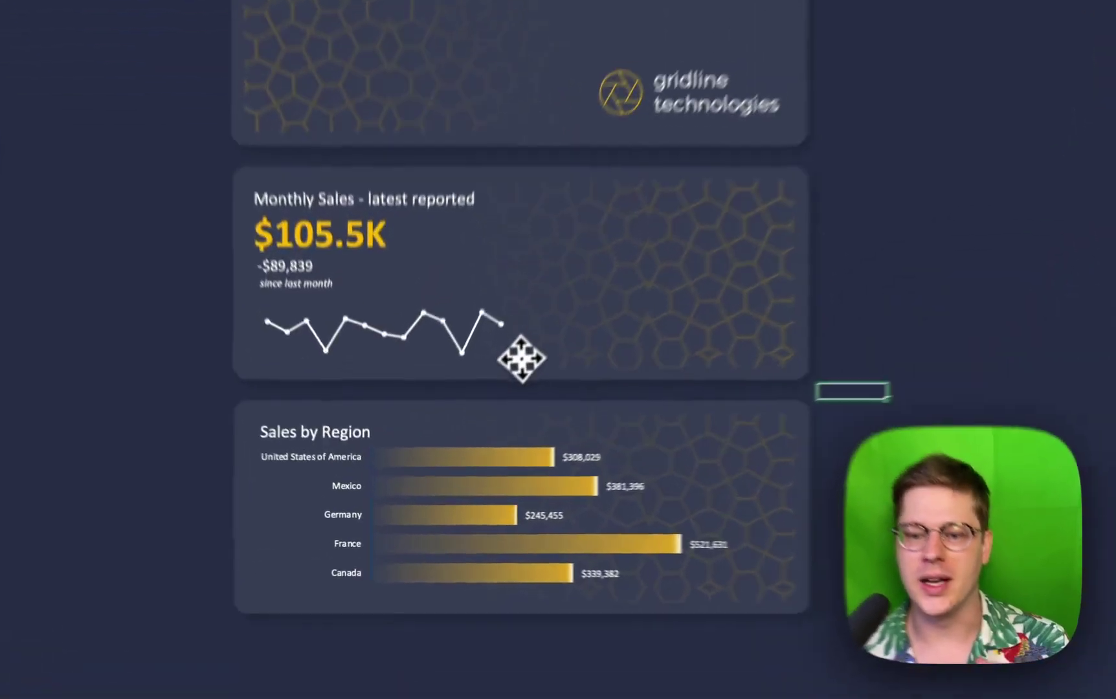
left_click(521, 358)
left_click(563, 317)
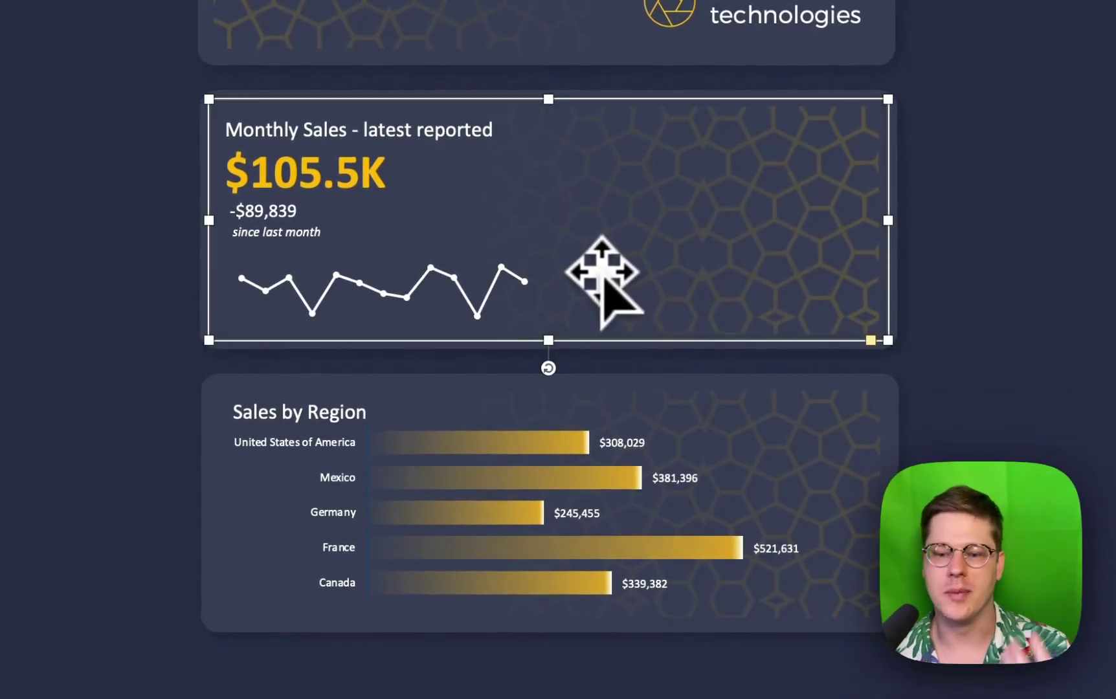
left_click(534, 412)
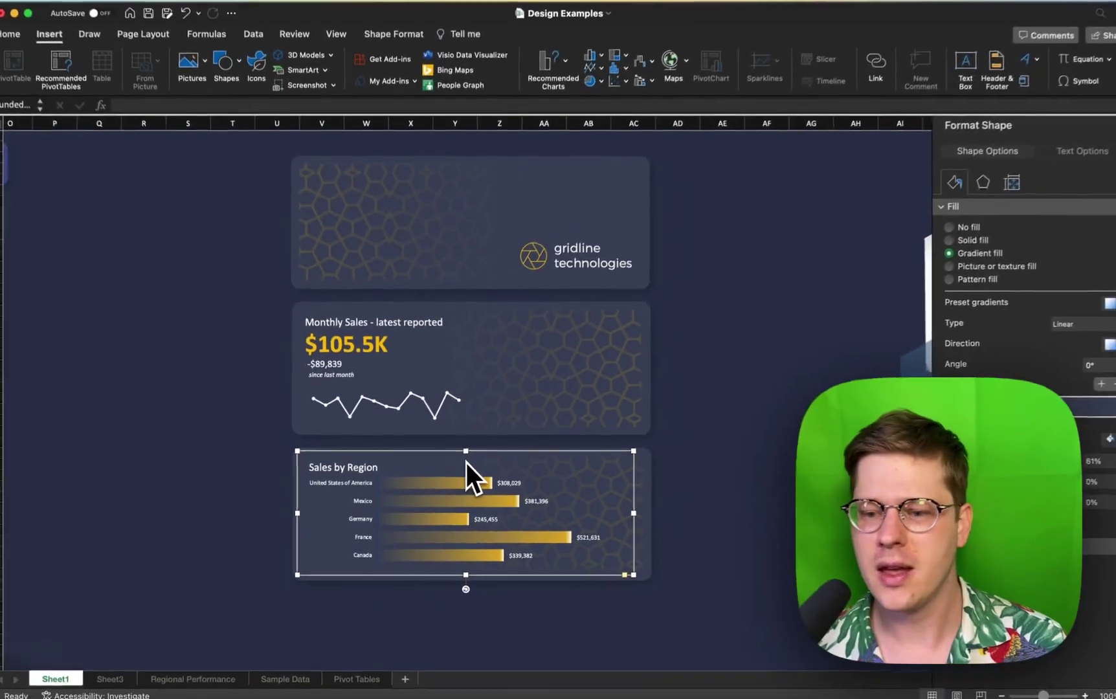
scroll(473, 400, "left", 5)
scroll(472, 395, "right", 5)
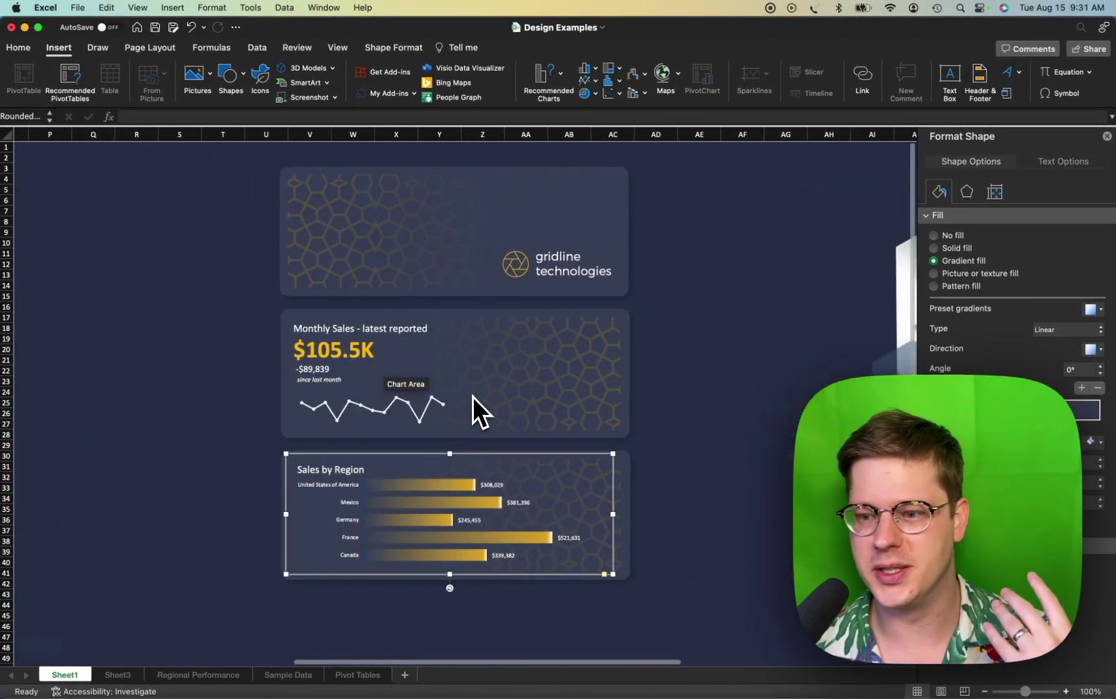